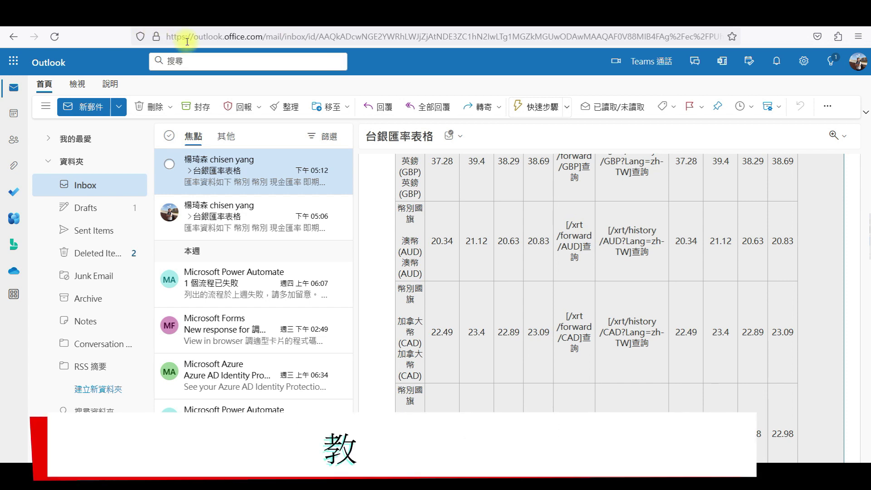
- Review the 台銀匯率表格 exchange-rate table, then start a forward of the email
{"action": "scroll", "coordinate": [540, 216], "scroll_direction": "down", "scroll_amount": 3}
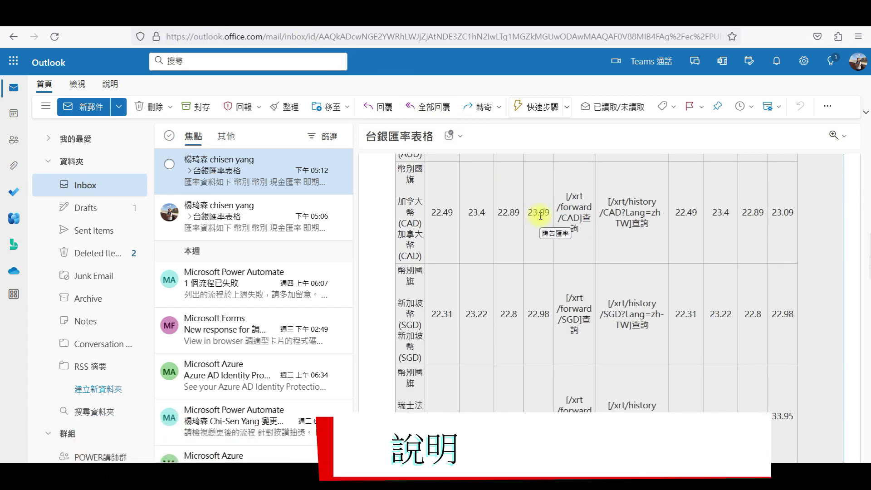
{"action": "scroll", "coordinate": [547, 252], "scroll_direction": "down", "scroll_amount": 2}
{"action": "scroll", "coordinate": [548, 255], "scroll_direction": "up", "scroll_amount": 3}
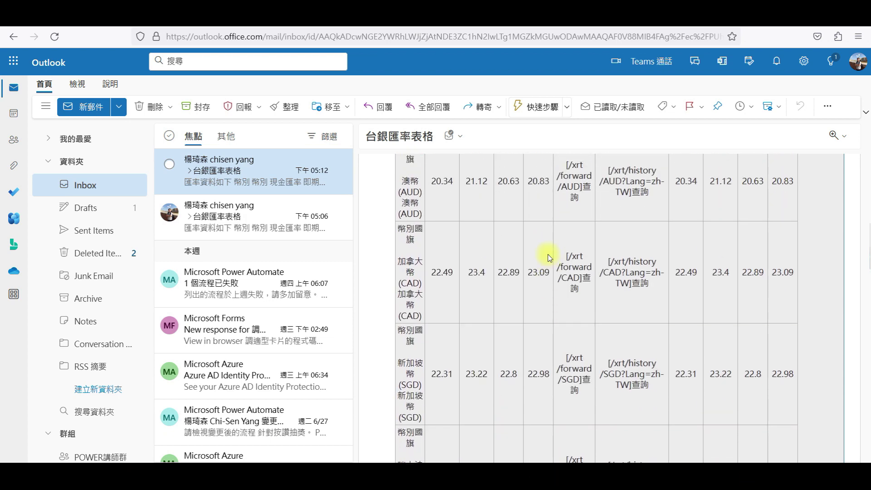
{"action": "scroll", "coordinate": [521, 259], "scroll_direction": "up", "scroll_amount": 2}
{"action": "scroll", "coordinate": [521, 259], "scroll_direction": "up", "scroll_amount": 1}
{"action": "scroll", "coordinate": [521, 258], "scroll_direction": "up", "scroll_amount": 2}
{"action": "scroll", "coordinate": [521, 259], "scroll_direction": "up", "scroll_amount": 1}
{"action": "scroll", "coordinate": [521, 259], "scroll_direction": "up", "scroll_amount": 2}
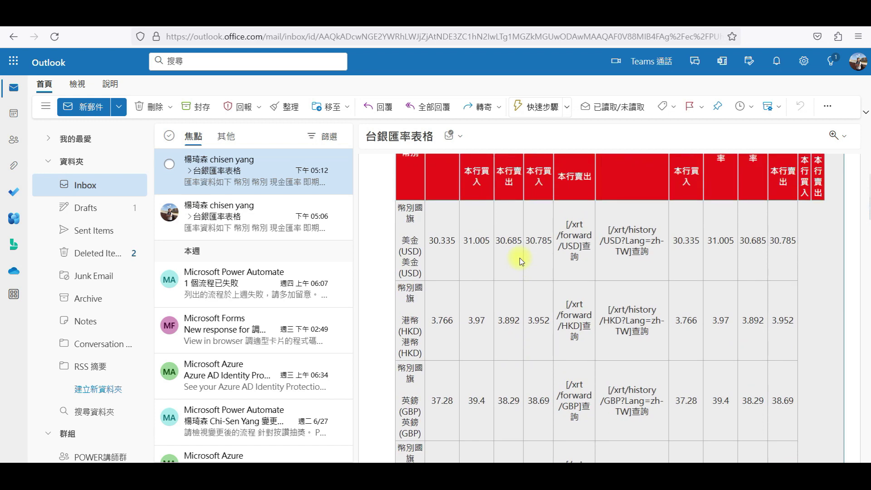
{"action": "scroll", "coordinate": [521, 258], "scroll_direction": "up", "scroll_amount": 1}
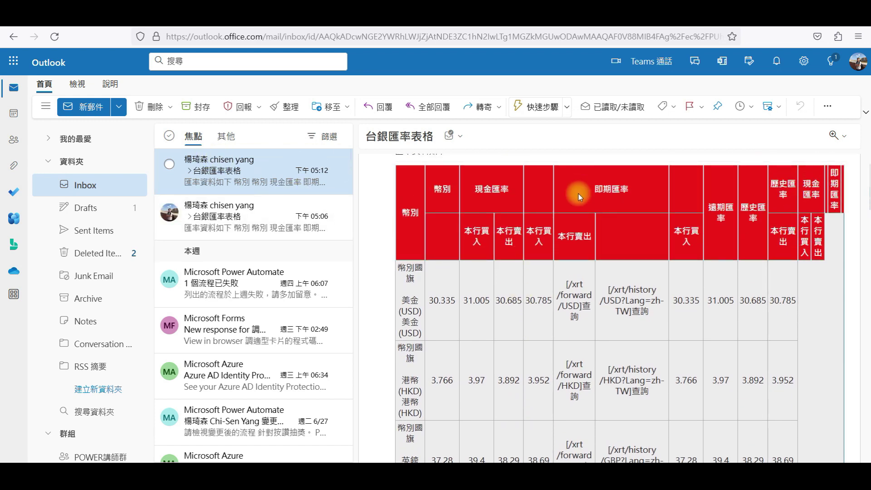
{"action": "scroll", "coordinate": [567, 204], "scroll_direction": "down", "scroll_amount": 3}
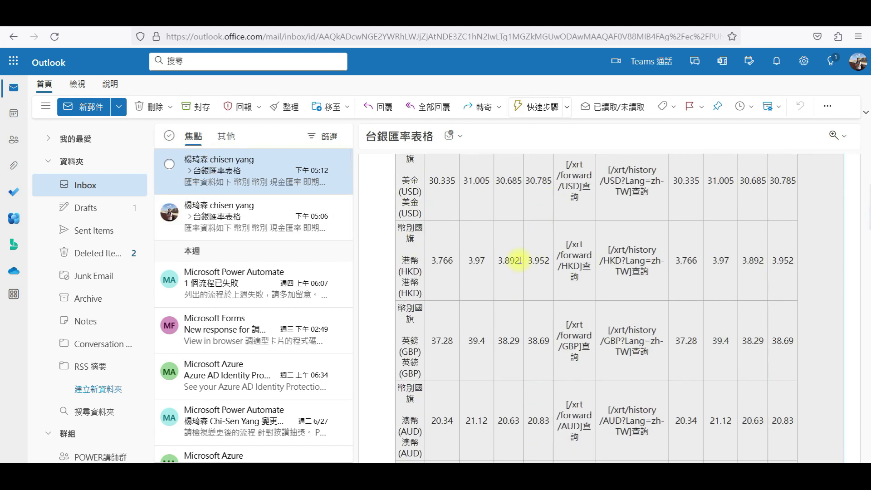
{"action": "scroll", "coordinate": [520, 260], "scroll_direction": "down", "scroll_amount": 2}
{"action": "scroll", "coordinate": [520, 261], "scroll_direction": "down", "scroll_amount": 3}
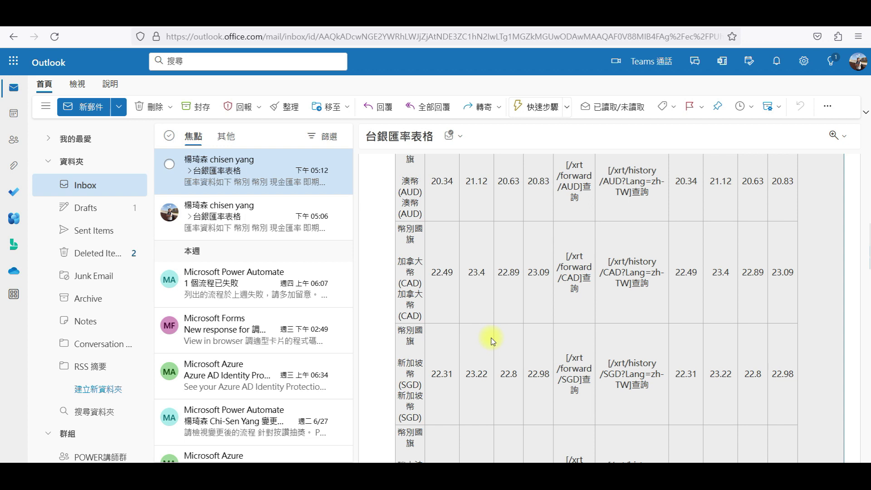
{"action": "scroll", "coordinate": [624, 359], "scroll_direction": "up", "scroll_amount": 2}
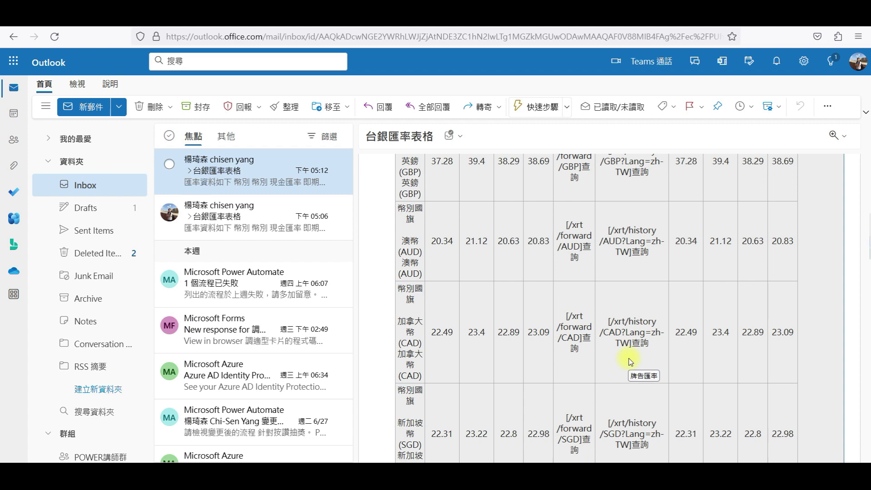
{"action": "scroll", "coordinate": [631, 362], "scroll_direction": "down", "scroll_amount": 2}
{"action": "scroll", "coordinate": [631, 361], "scroll_direction": "down", "scroll_amount": 2}
{"action": "scroll", "coordinate": [630, 350], "scroll_direction": "down", "scroll_amount": 2}
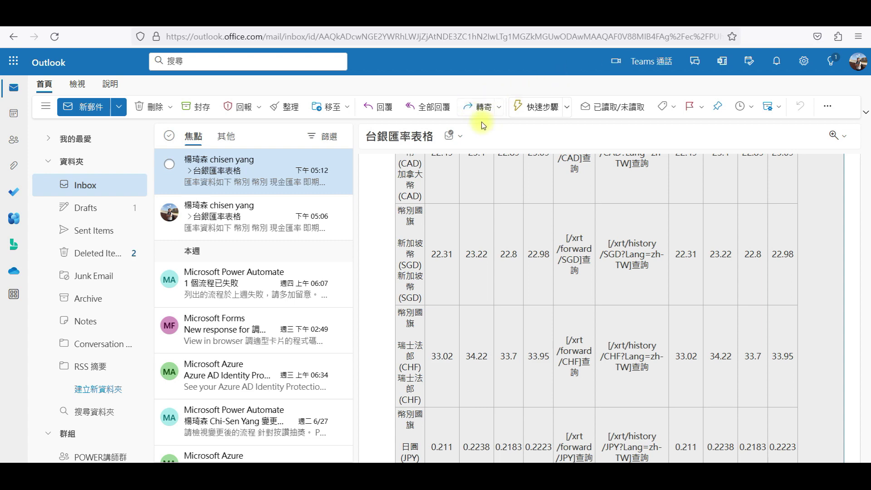
{"action": "left_click", "coordinate": [482, 109]}
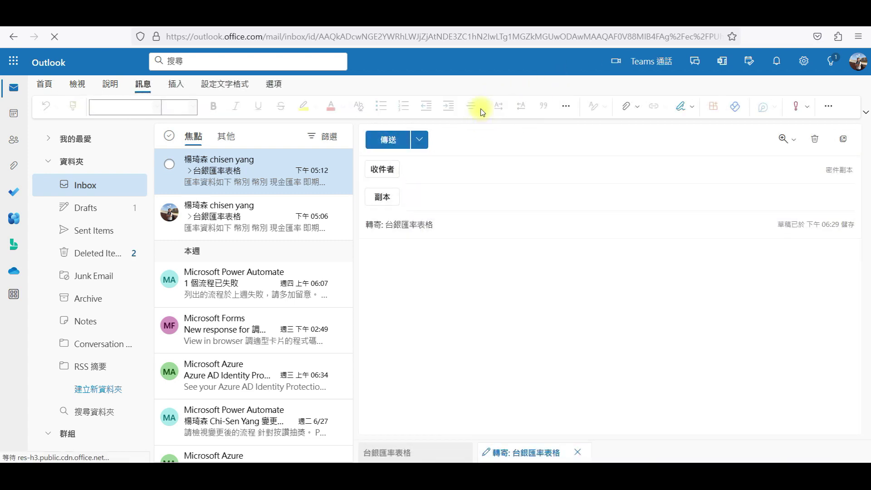
- Address the forward to the user's own mailbox from the suggestions and send it
{"action": "left_click", "coordinate": [437, 173]}
{"action": "type", "text": "ADM"}
{"action": "type", "text": "admin"}
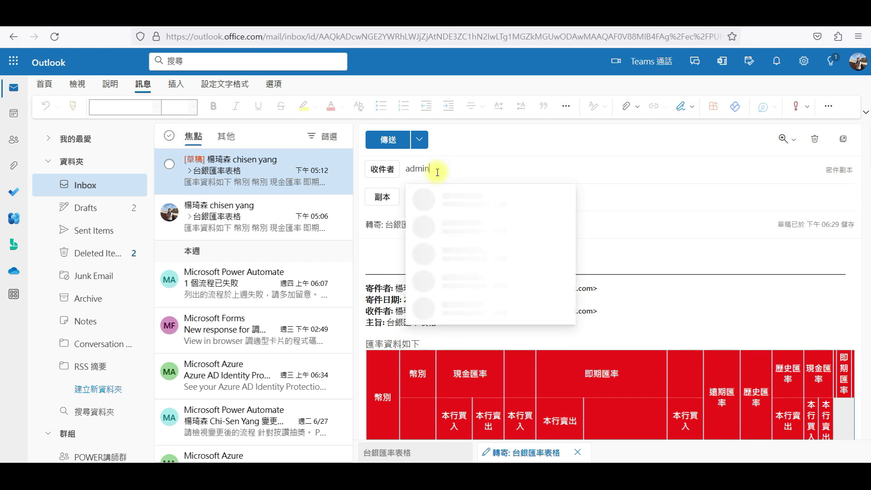
{"action": "left_click", "coordinate": [452, 212]}
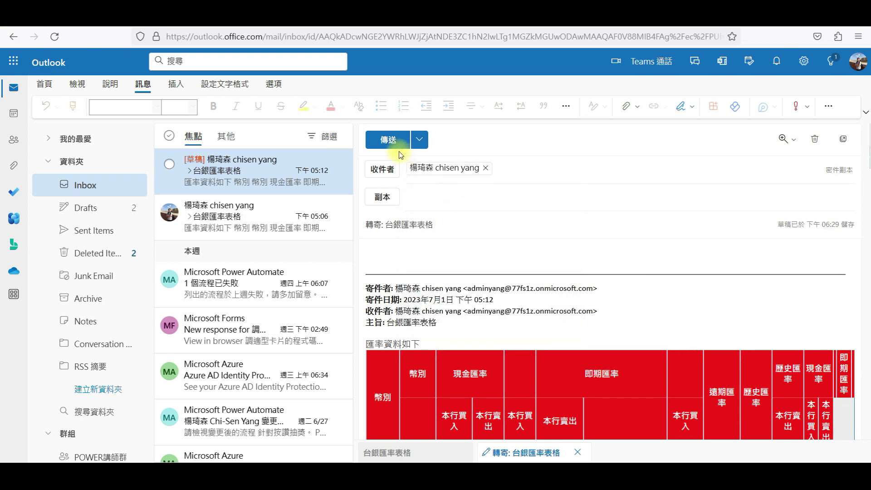
{"action": "left_click", "coordinate": [381, 138]}
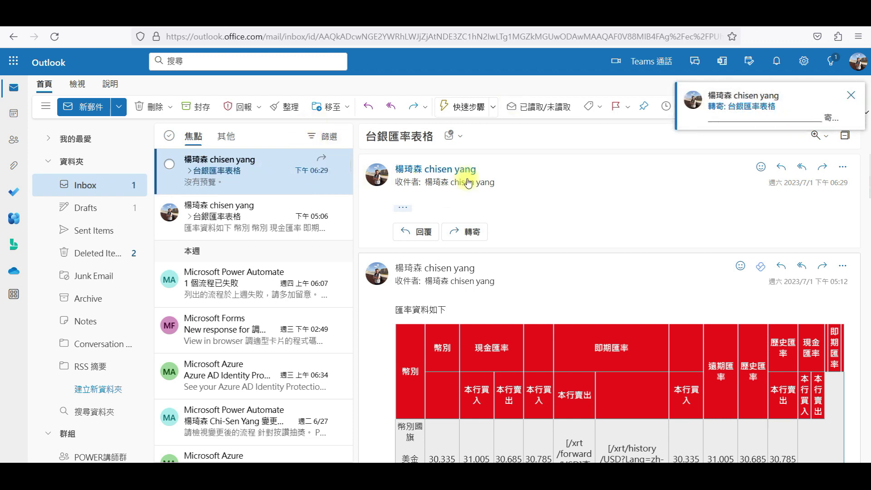
- Open the forwarded 轉寄: 台銀匯率表格 email in its own window and scroll through it
{"action": "double_click", "coordinate": [260, 190]}
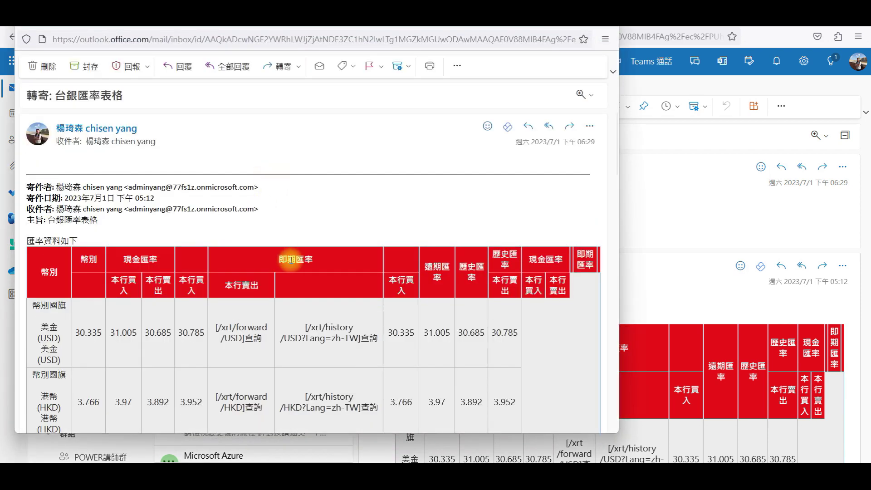
{"action": "scroll", "coordinate": [291, 260], "scroll_direction": "down", "scroll_amount": 5}
{"action": "scroll", "coordinate": [291, 260], "scroll_direction": "down", "scroll_amount": 10}
{"action": "scroll", "coordinate": [290, 260], "scroll_direction": "down", "scroll_amount": 5}
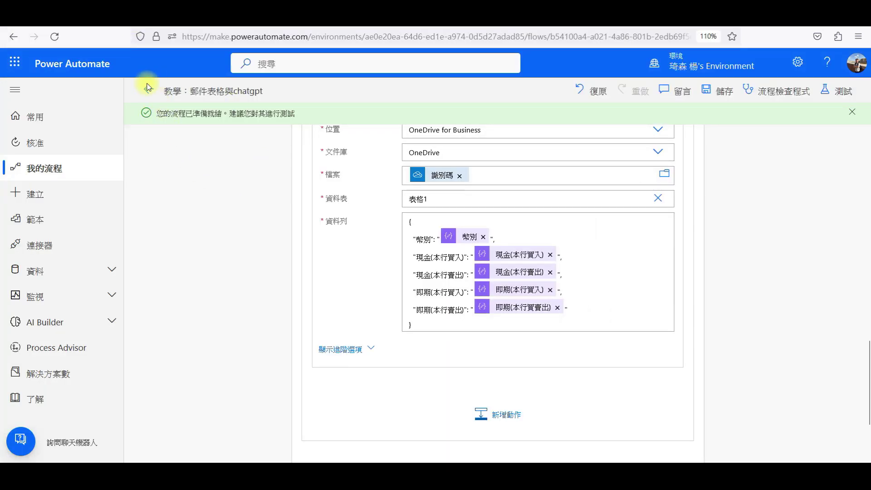
- Open the latest 成功 run from the flow's 28-day run history and review its steps
{"action": "left_click", "coordinate": [147, 87]}
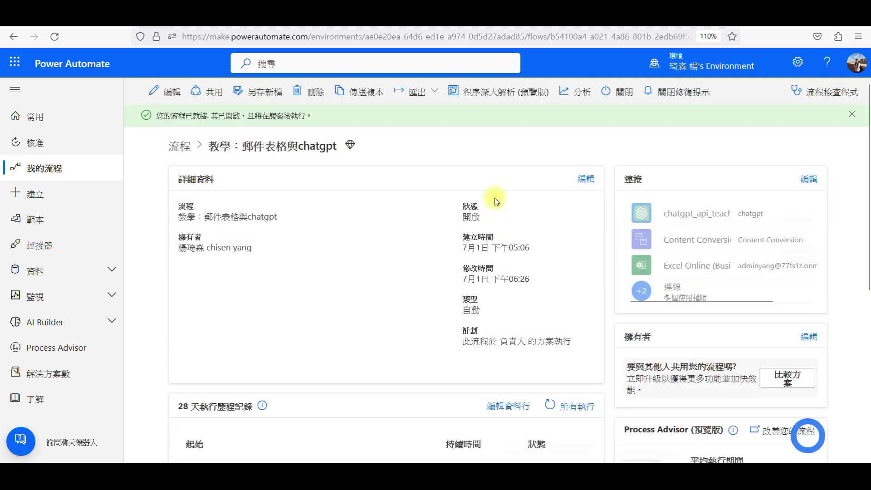
{"action": "scroll", "coordinate": [496, 201], "scroll_direction": "down", "scroll_amount": 3}
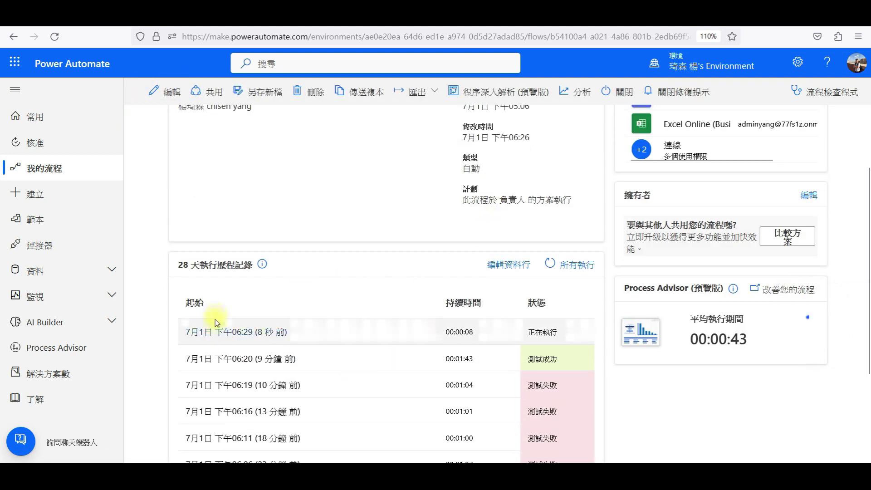
{"action": "scroll", "coordinate": [337, 326], "scroll_direction": "down", "scroll_amount": 2}
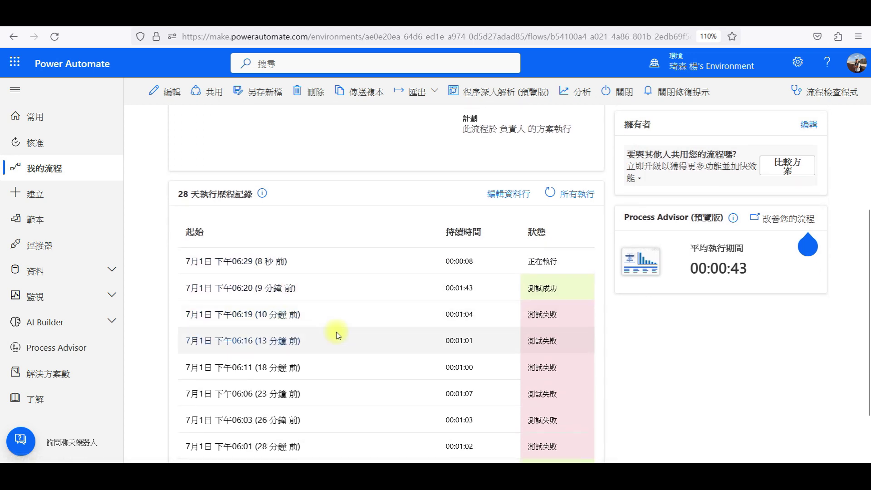
{"action": "scroll", "coordinate": [337, 335], "scroll_direction": "down", "scroll_amount": 2}
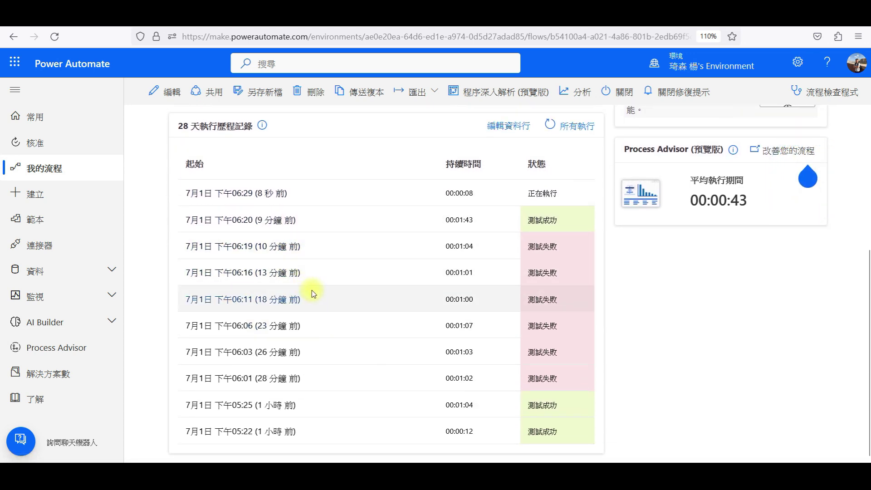
{"action": "scroll", "coordinate": [311, 293], "scroll_direction": "up", "scroll_amount": 2}
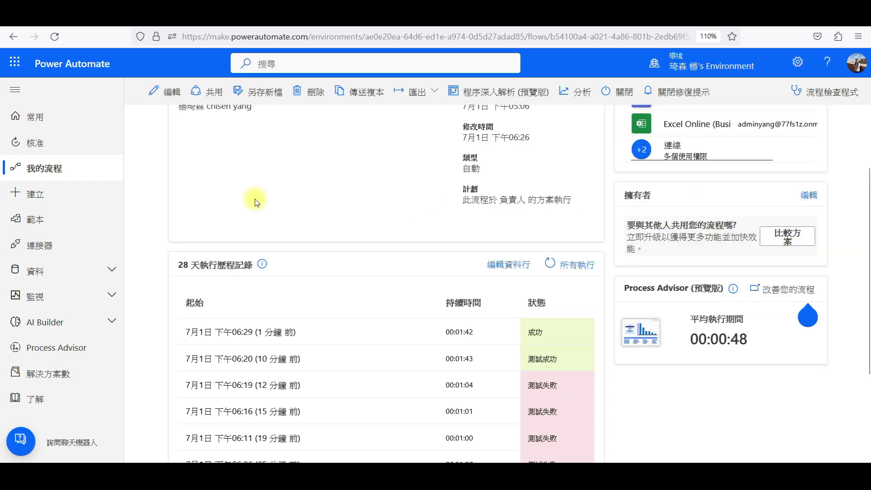
{"action": "left_click", "coordinate": [268, 333]}
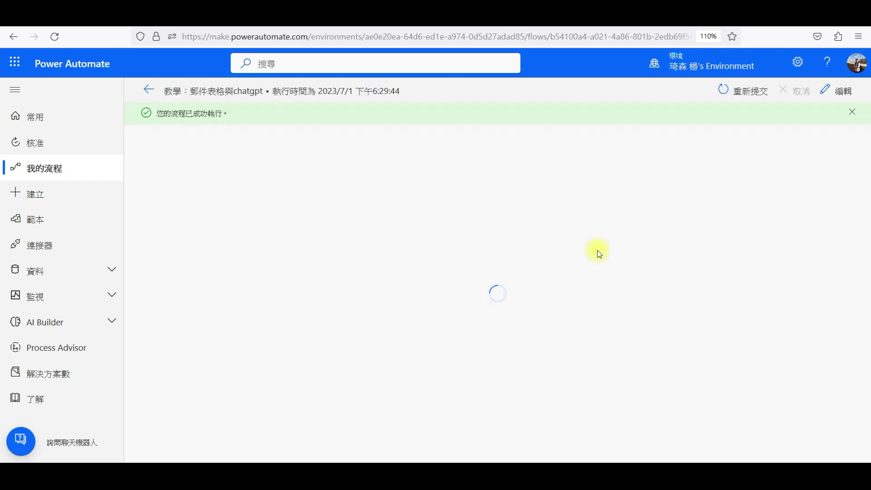
{"action": "scroll", "coordinate": [435, 318], "scroll_direction": "down", "scroll_amount": 4}
{"action": "scroll", "coordinate": [447, 233], "scroll_direction": "up", "scroll_amount": 4}
{"action": "scroll", "coordinate": [453, 220], "scroll_direction": "down", "scroll_amount": 4}
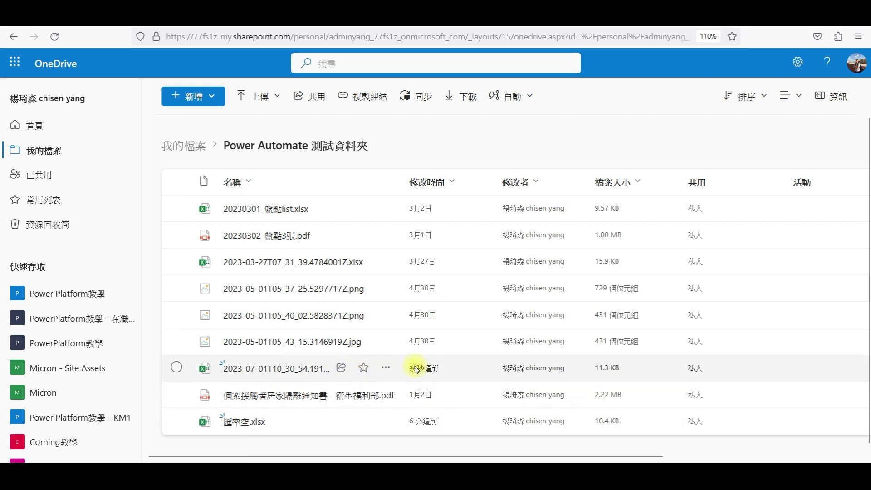
- Open 2023-07-01T10_30_54.1918031Z.xlsx and select rows A2:E18 to review the currency rates
{"action": "left_click", "coordinate": [254, 368]}
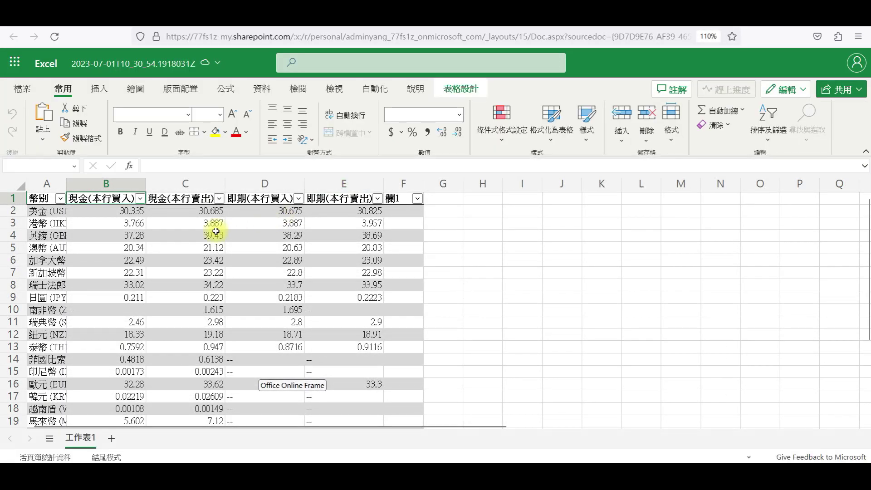
{"action": "scroll", "coordinate": [224, 310], "scroll_direction": "down", "scroll_amount": 2}
{"action": "scroll", "coordinate": [133, 323], "scroll_direction": "up", "scroll_amount": 2}
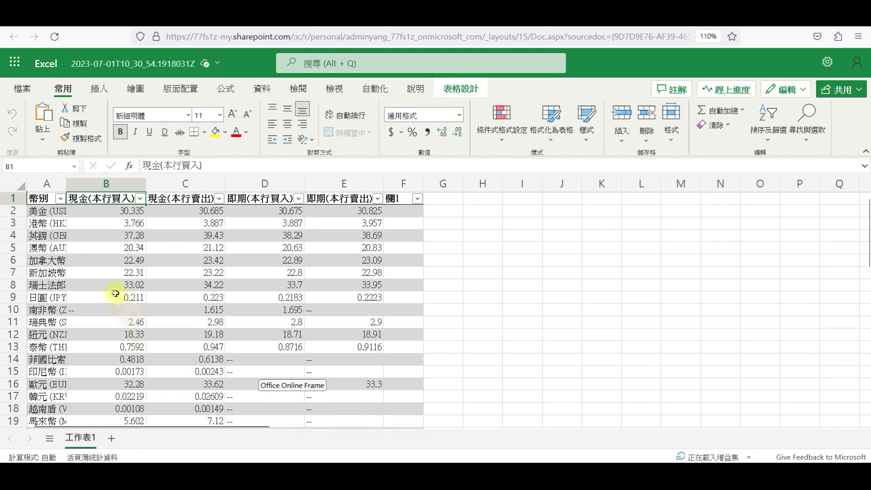
{"action": "left_click_drag", "start_coordinate": [46, 210], "coordinate": [363, 414]}
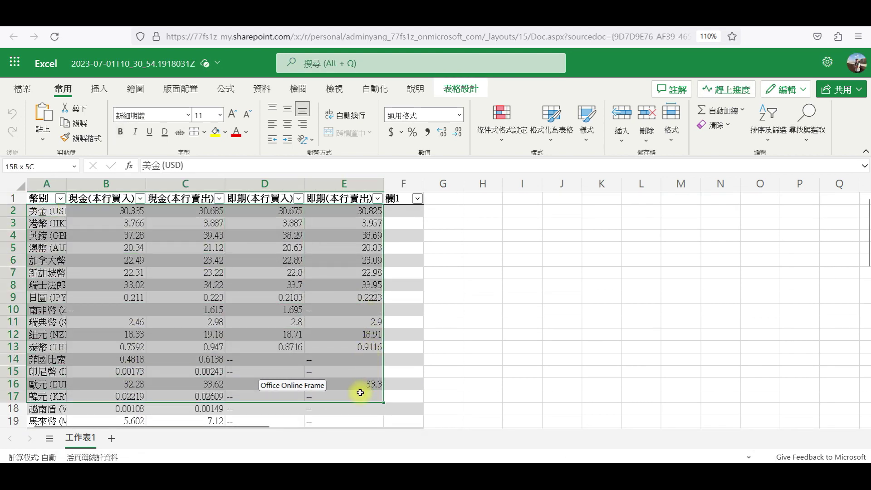
{"action": "left_click_drag", "start_coordinate": [363, 414], "coordinate": [365, 408]}
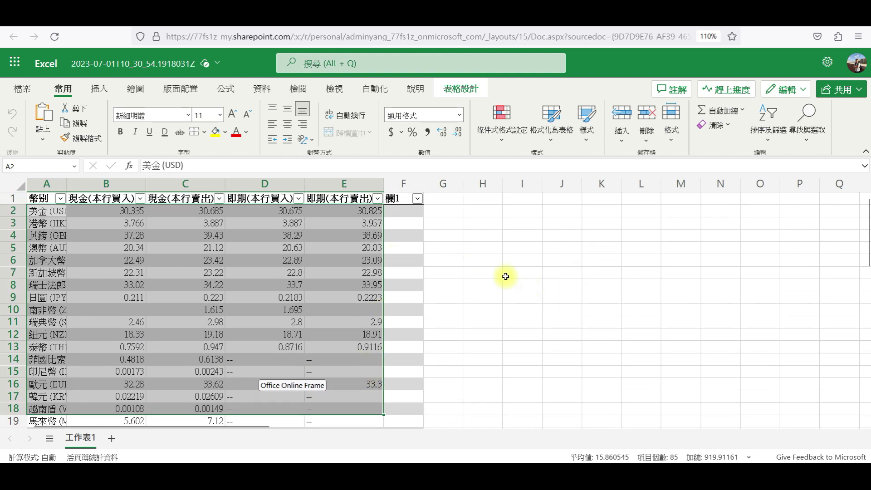
{"action": "scroll", "coordinate": [247, 306], "scroll_direction": "down", "scroll_amount": 3}
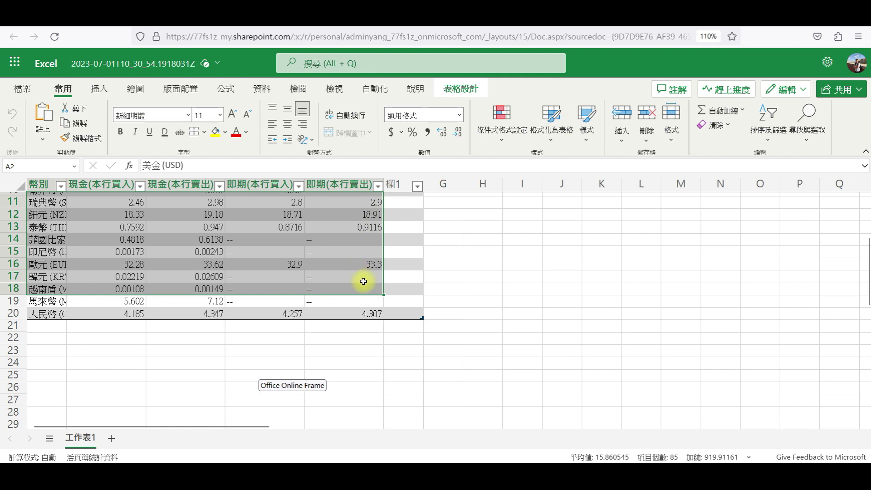
{"action": "scroll", "coordinate": [538, 308], "scroll_direction": "up", "scroll_amount": 3}
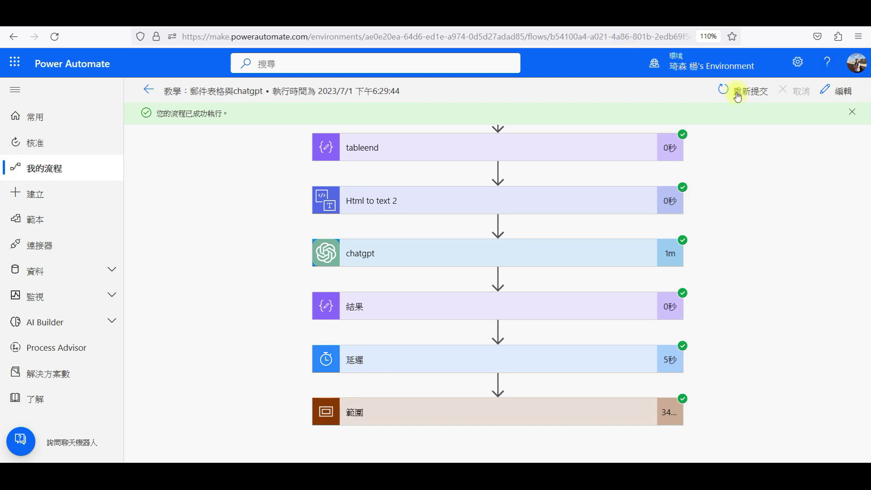
- Check the run's steps up to the 新電子郵件送達時 (V3) trigger, then go to Create
{"action": "scroll", "coordinate": [702, 217], "scroll_direction": "up", "scroll_amount": 4}
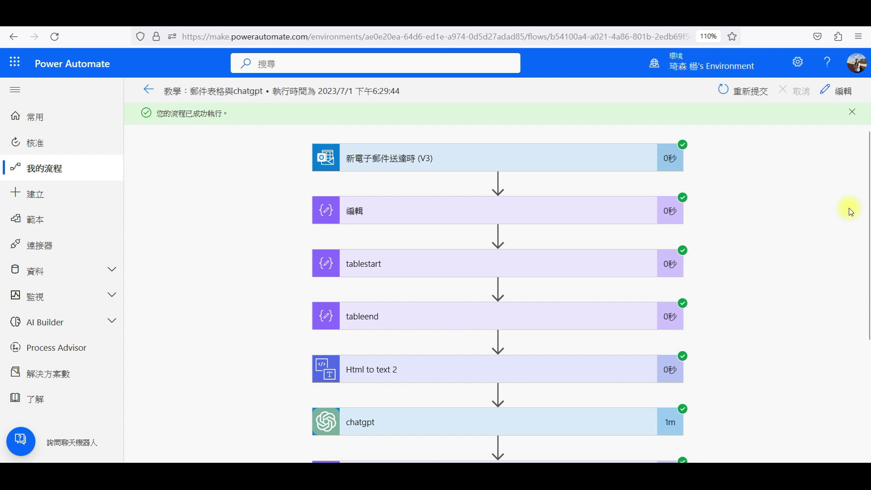
{"action": "left_click", "coordinate": [61, 192]}
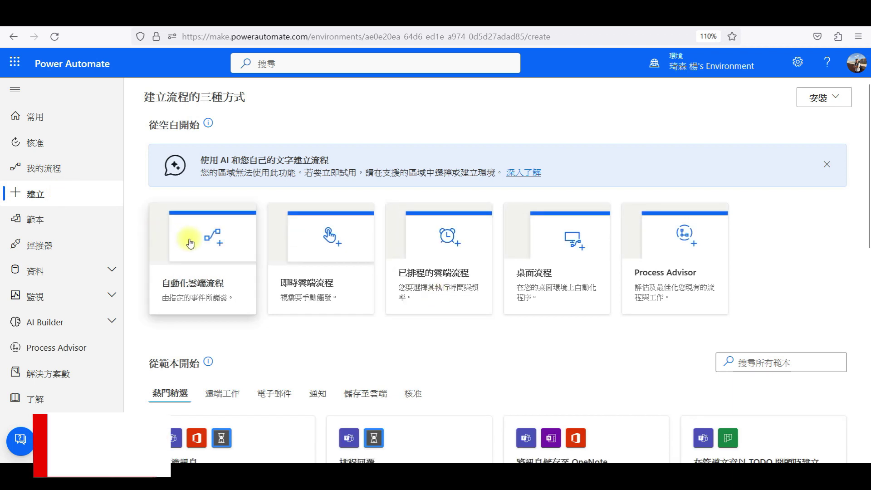
- Create automated cloud flow 教學表格 using the Outlook 新電子郵件送達時 (V3) trigger
{"action": "left_click", "coordinate": [187, 238]}
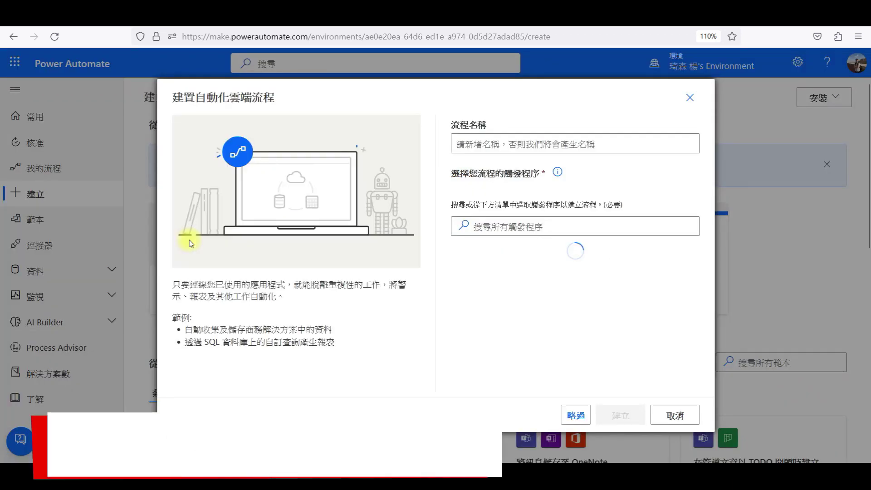
{"action": "left_click", "coordinate": [589, 144]}
{"action": "type", "text": "yp"}
{"action": "key", "text": "BackSpace"}
{"action": "key", "text": "BackSpace"}
{"action": "type", "text": "教學"}
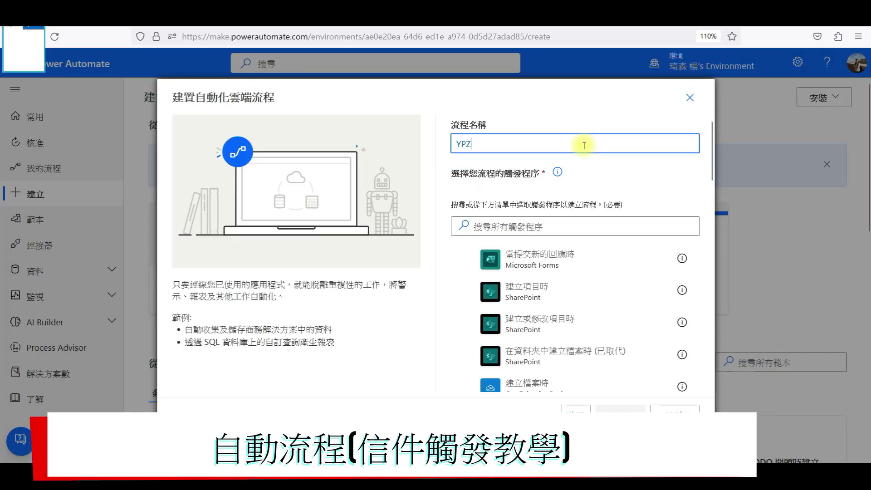
{"action": "type", "text": "HKN"}
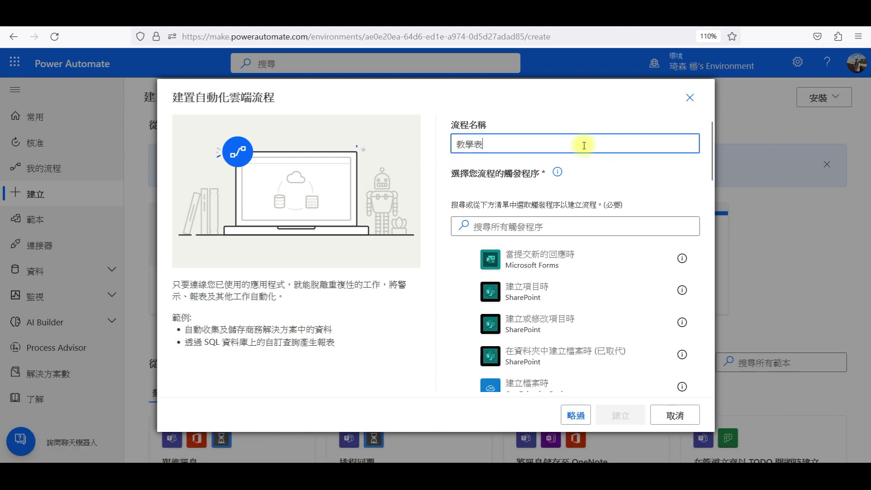
{"action": "type", "text": "格"}
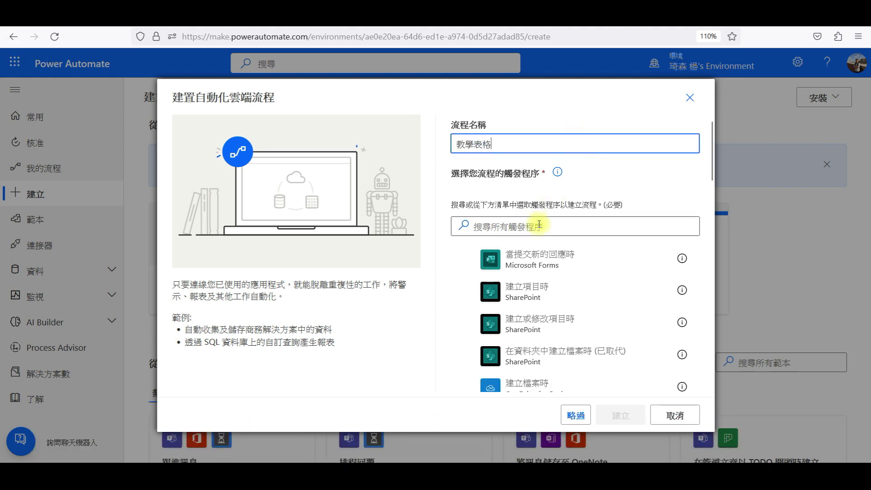
{"action": "left_click", "coordinate": [540, 222]}
{"action": "type", "text": "outl"}
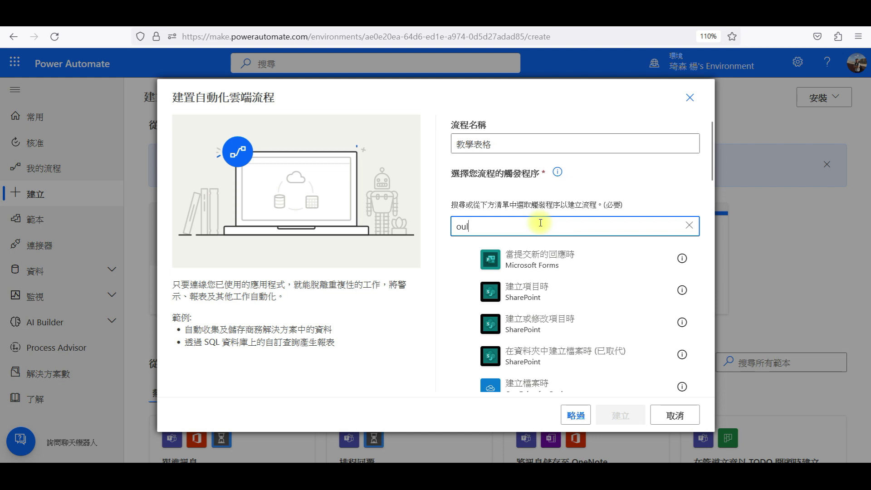
{"action": "type", "text": "ook"}
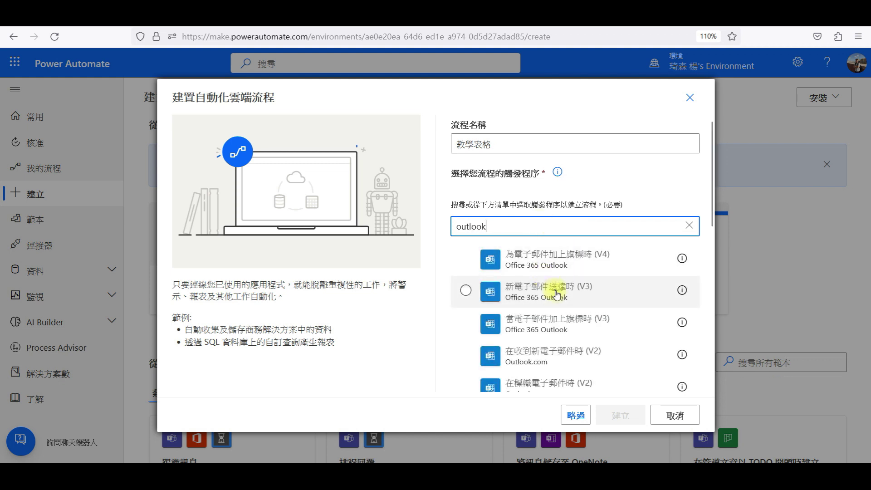
{"action": "left_click", "coordinate": [556, 294]}
{"action": "left_click", "coordinate": [615, 413]}
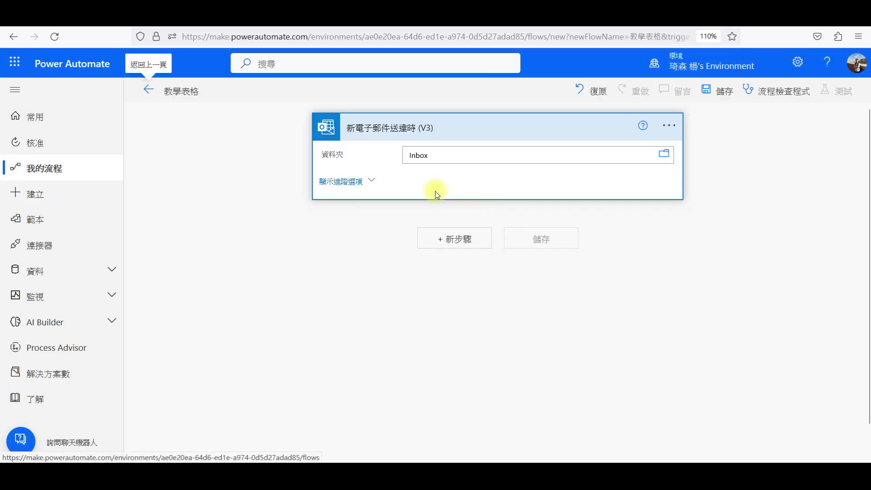
- Show the trigger's advanced options and set the 到 filter to the user's own mailbox
{"action": "left_click", "coordinate": [461, 242]}
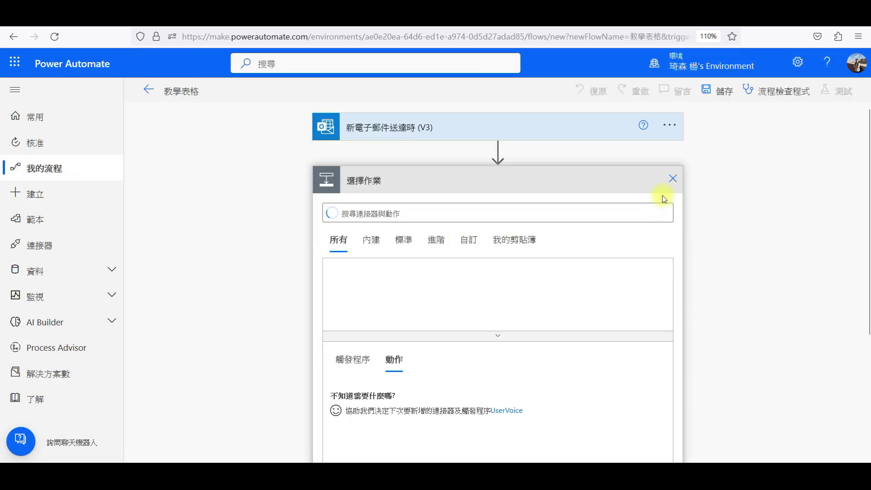
{"action": "left_click", "coordinate": [675, 177]}
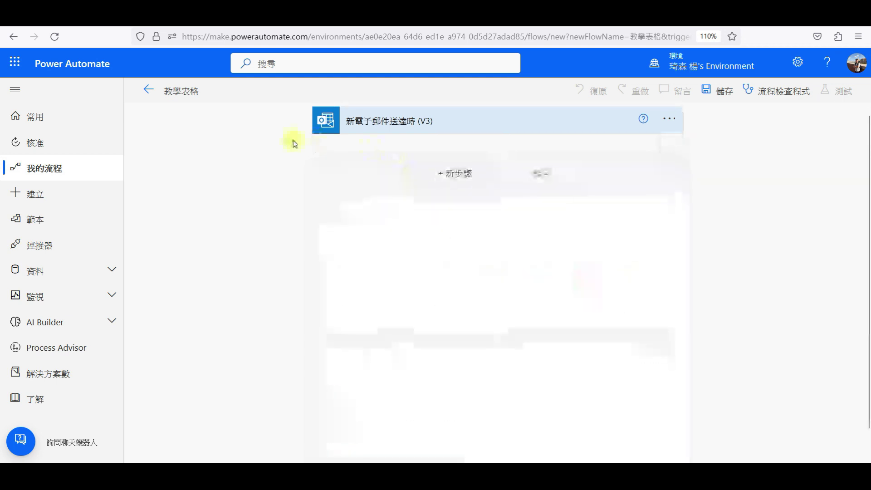
{"action": "left_click", "coordinate": [426, 119]}
{"action": "left_click", "coordinate": [375, 171]}
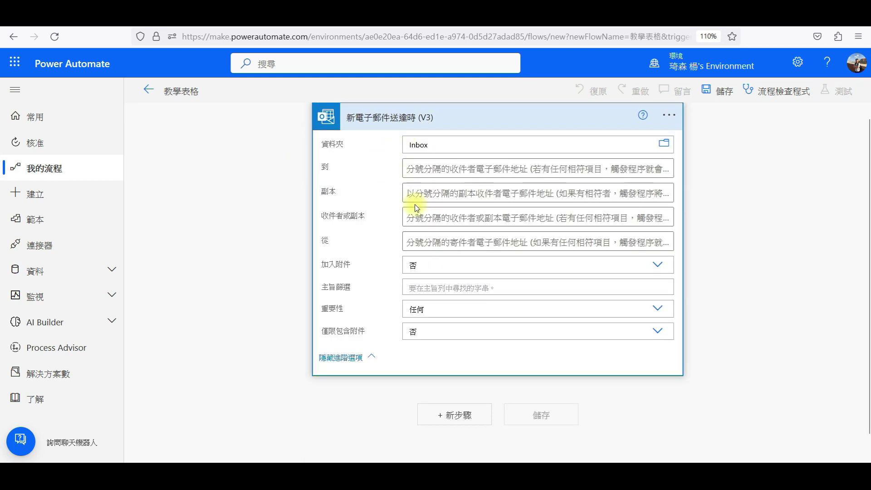
{"action": "left_click", "coordinate": [435, 167]}
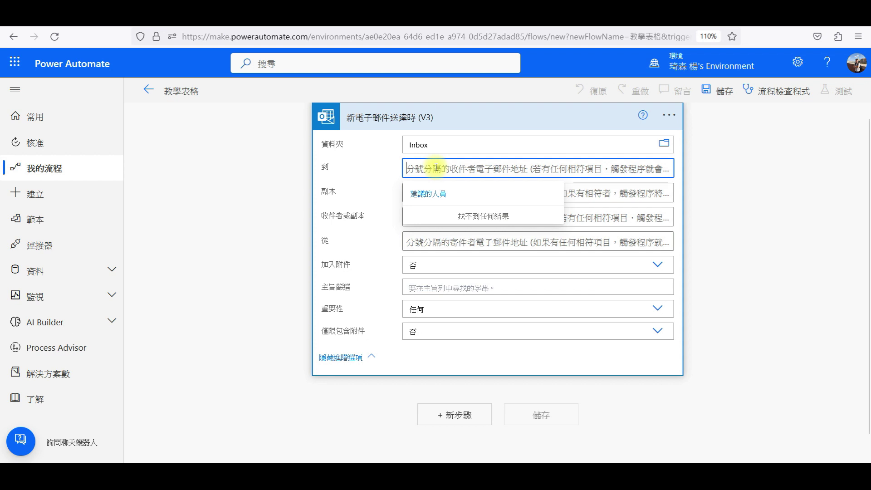
{"action": "type", "text": "ad"}
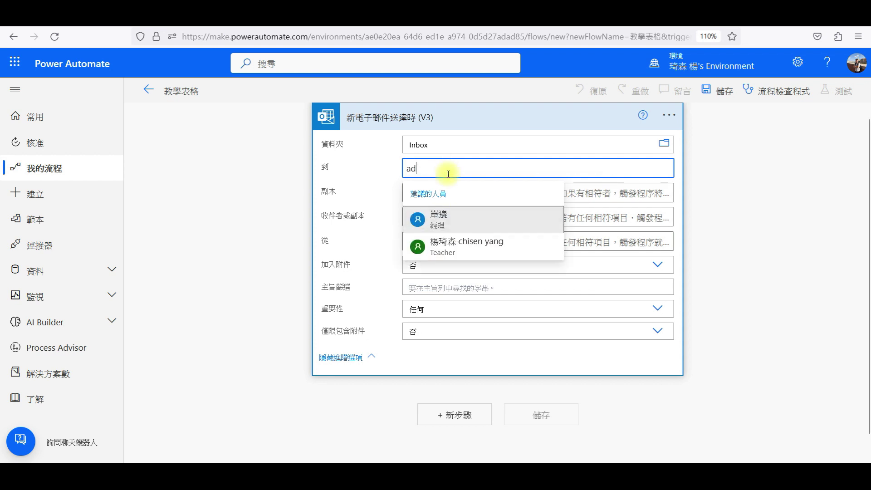
{"action": "left_click", "coordinate": [442, 250]}
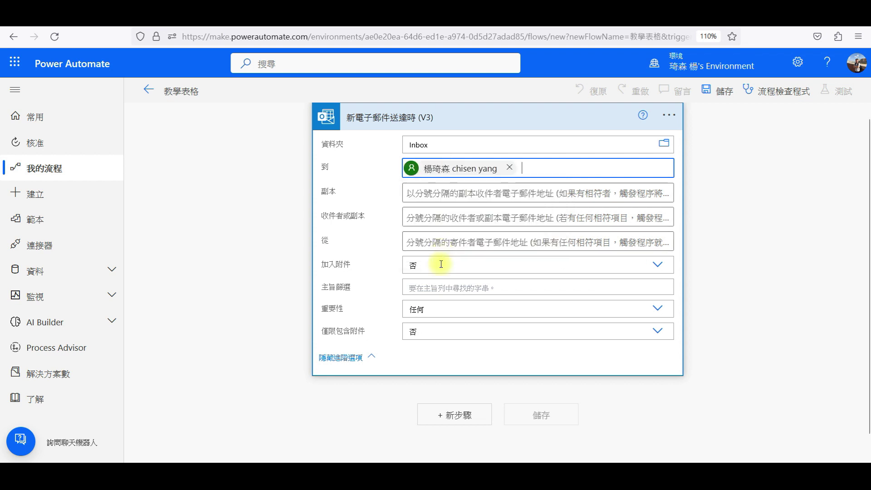
- Put 匯率表格, copied from the email subject, into the 主旨篩選 filter
{"action": "left_click", "coordinate": [439, 287]}
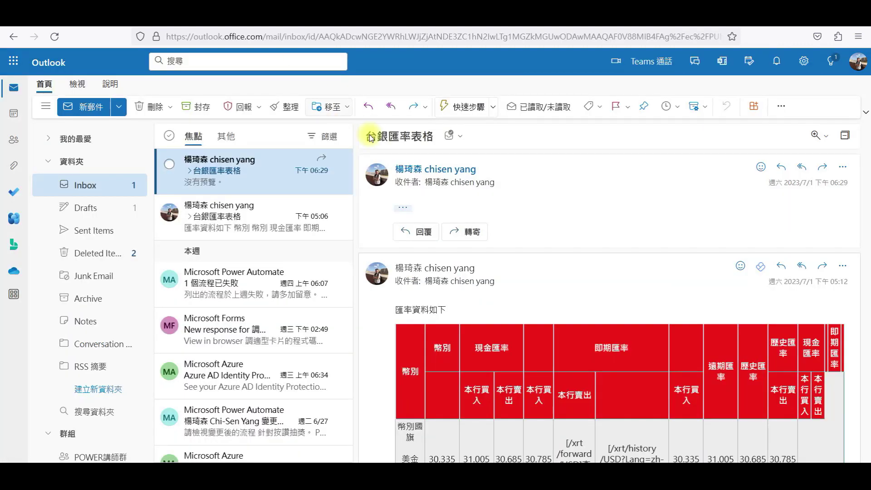
{"action": "left_click_drag", "start_coordinate": [388, 135], "coordinate": [437, 133]}
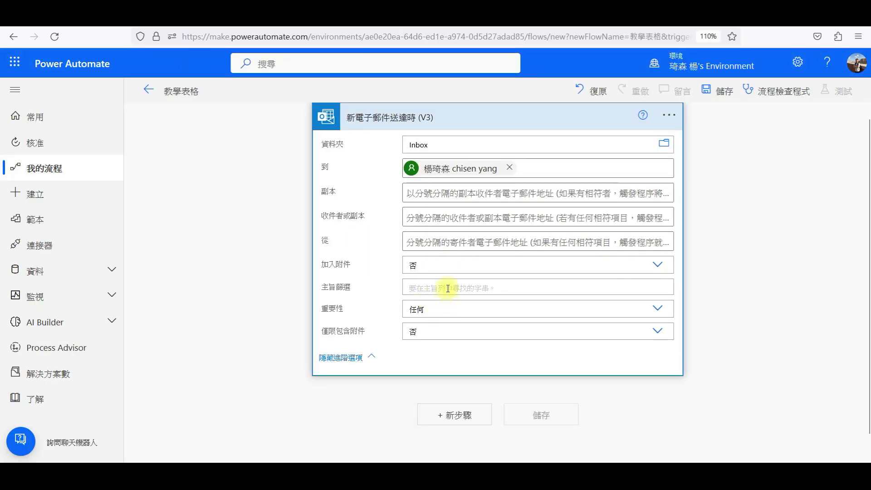
{"action": "type", "text": "匯率表格"}
- Add a 資料作業 編輯 (Compose) step with the email's 本文 as input, then save
{"action": "scroll", "coordinate": [447, 288], "scroll_direction": "down", "scroll_amount": 1}
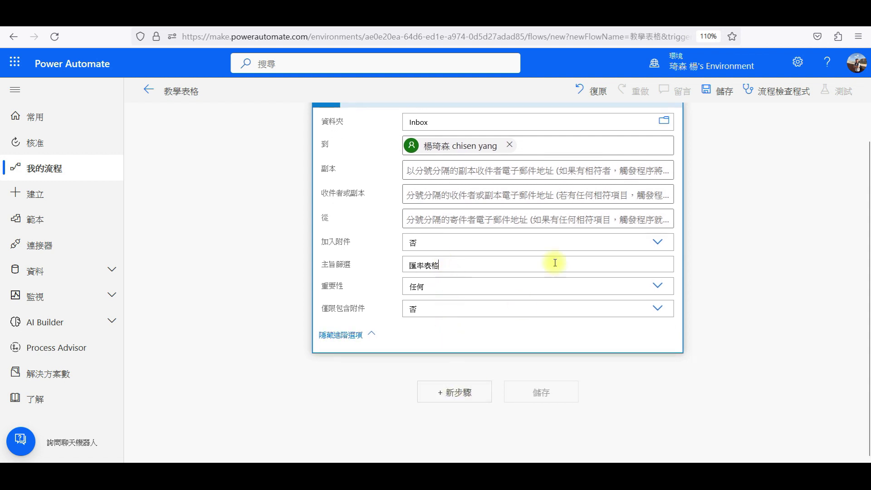
{"action": "left_click", "coordinate": [459, 393]}
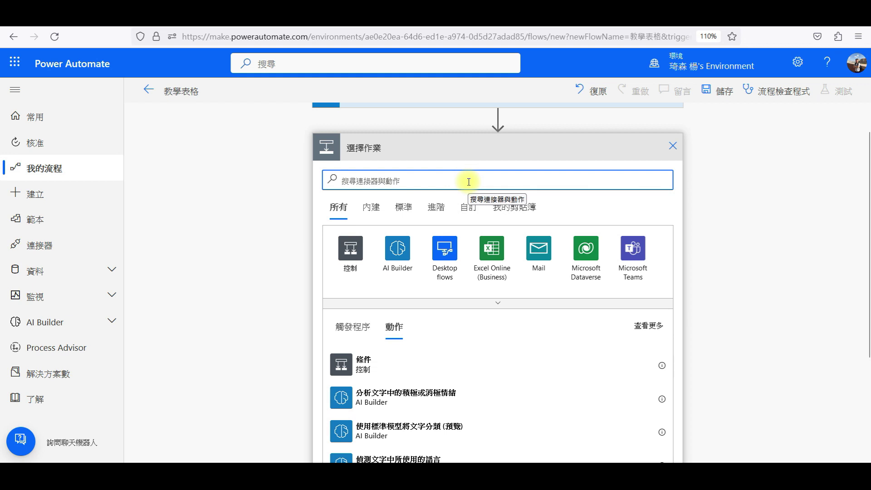
{"action": "type", "text": "s"}
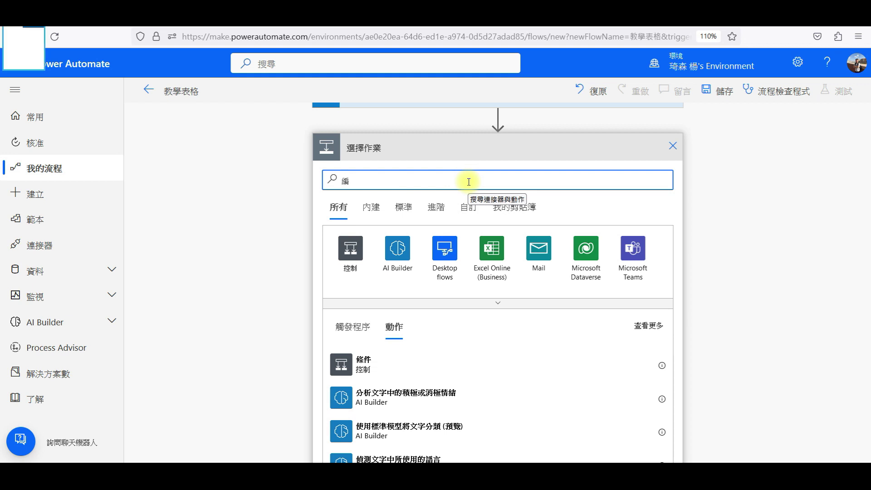
{"action": "type", "text": "輯"}
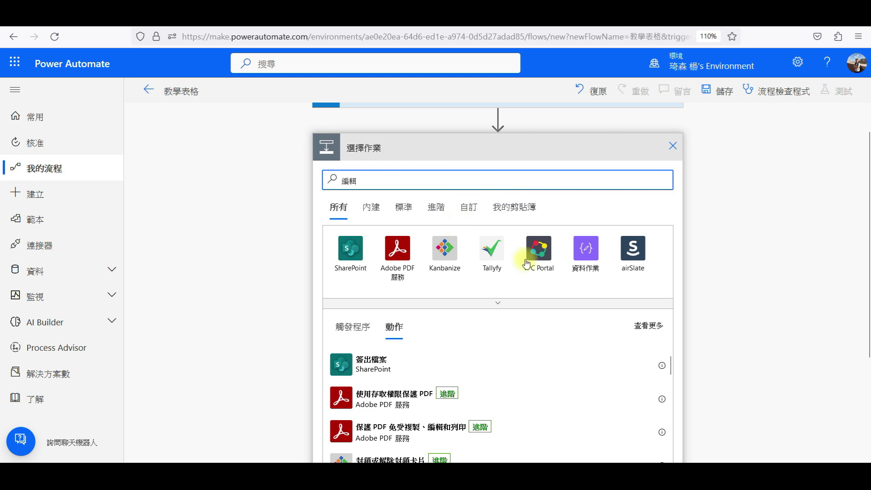
{"action": "left_click", "coordinate": [585, 248]}
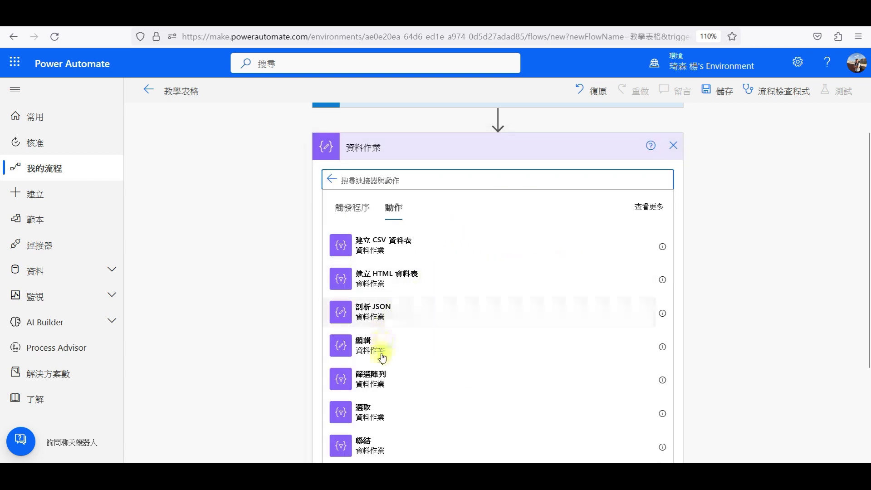
{"action": "left_click", "coordinate": [381, 350]}
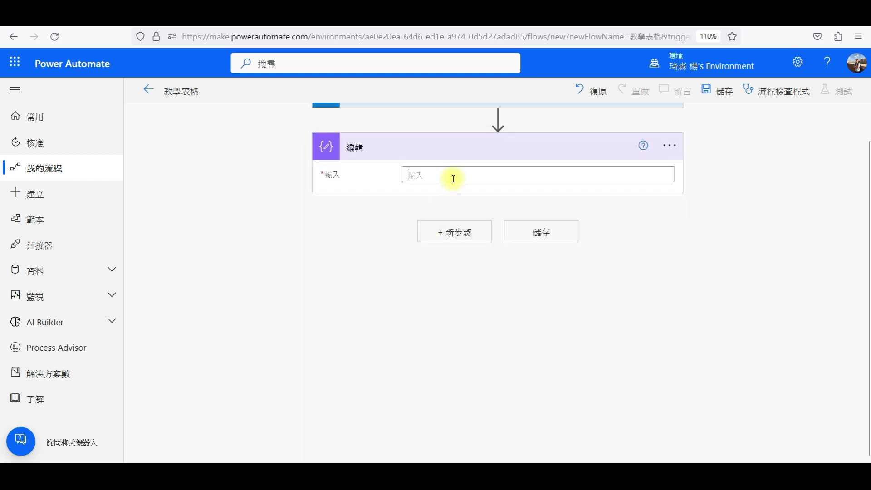
{"action": "left_click", "coordinate": [453, 178]}
{"action": "left_click", "coordinate": [704, 346]}
{"action": "scroll", "coordinate": [535, 286], "scroll_direction": "up", "scroll_amount": 2}
{"action": "left_click", "coordinate": [724, 93]}
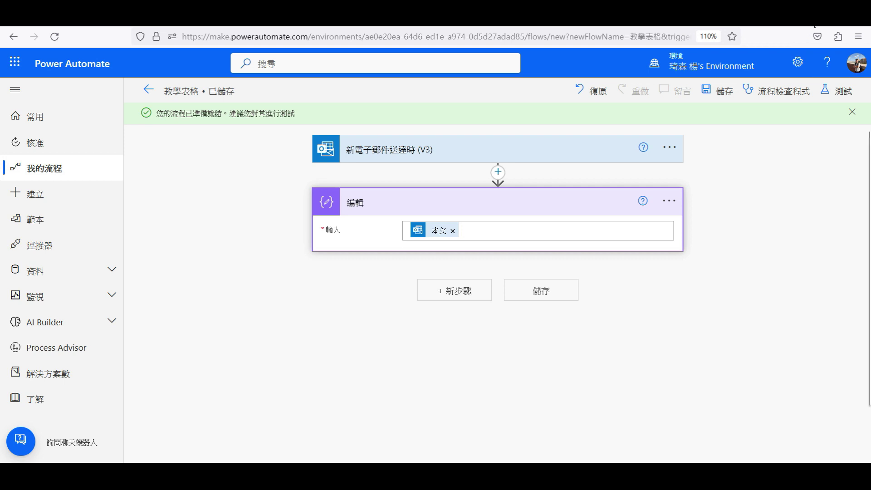
- Turn off the older 教學：郵件表格與chatgpt flow from the My flows list
{"action": "left_click", "coordinate": [86, 177]}
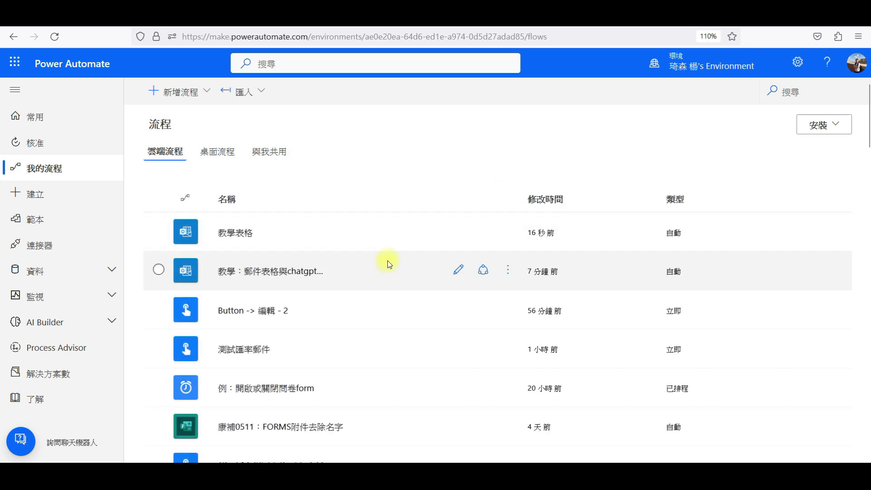
{"action": "left_click", "coordinate": [513, 274]}
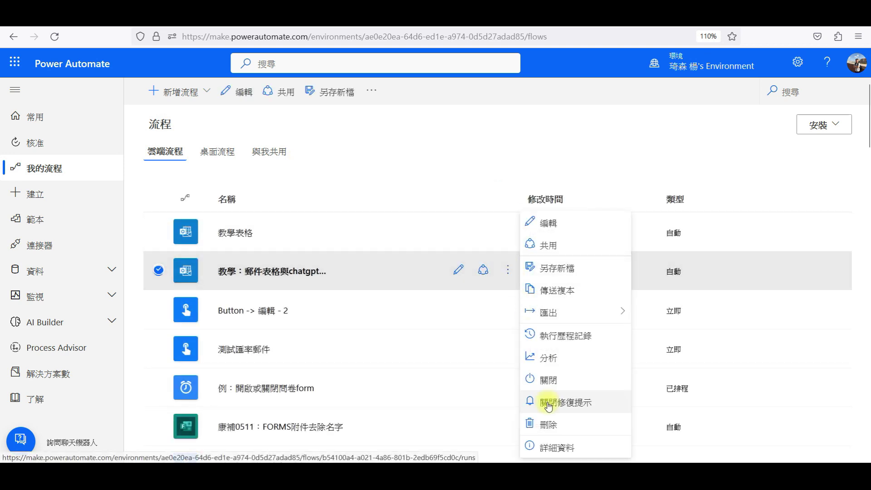
{"action": "left_click", "coordinate": [556, 386]}
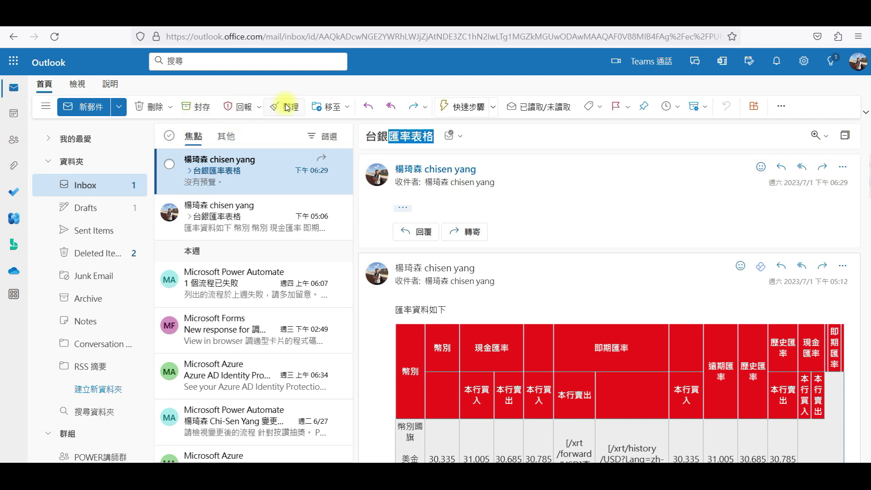
- Forward the 台銀匯率表格 email again to the user's own mailbox contact and send it
{"action": "mouse_move", "coordinate": [253, 170]}
{"action": "left_click", "coordinate": [464, 231]}
{"action": "left_click", "coordinate": [456, 166]}
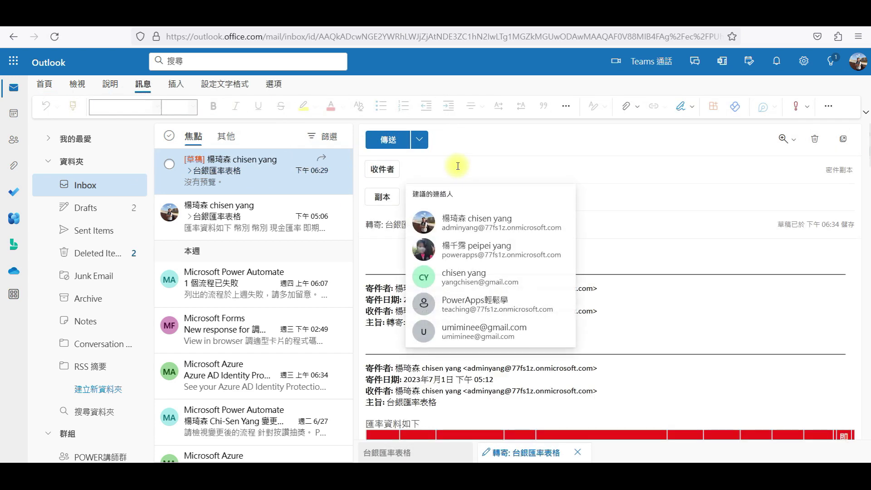
{"action": "type", "text": "ad"}
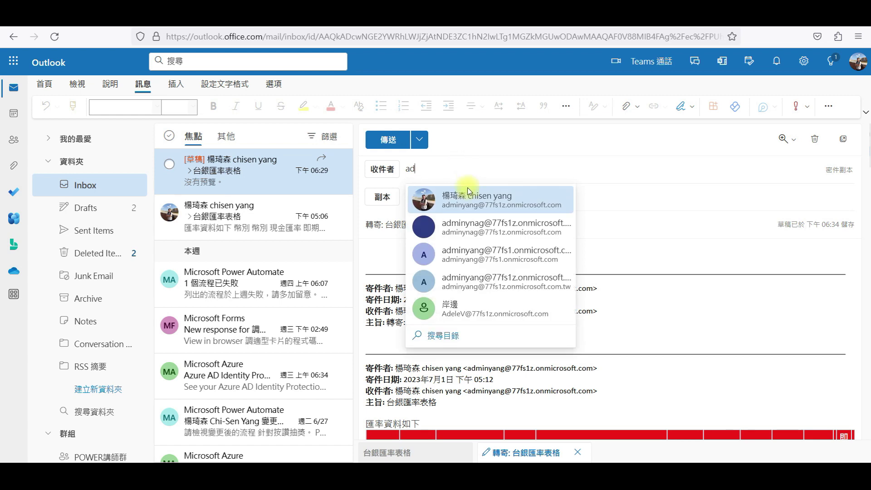
{"action": "left_click", "coordinate": [490, 196]}
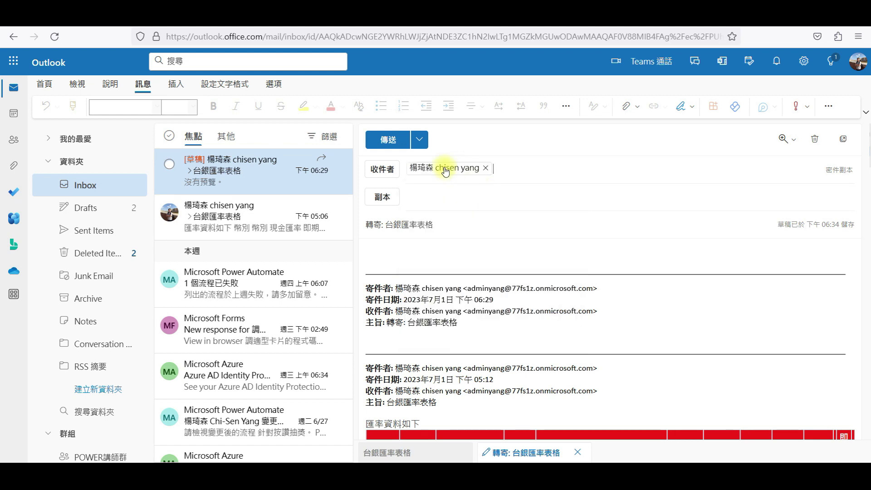
{"action": "left_click", "coordinate": [386, 141]}
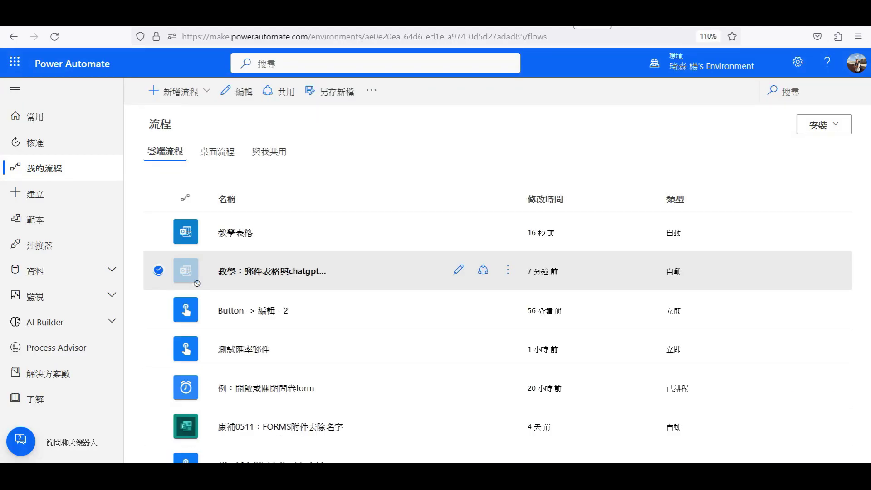
{"action": "mouse_move", "coordinate": [233, 233]}
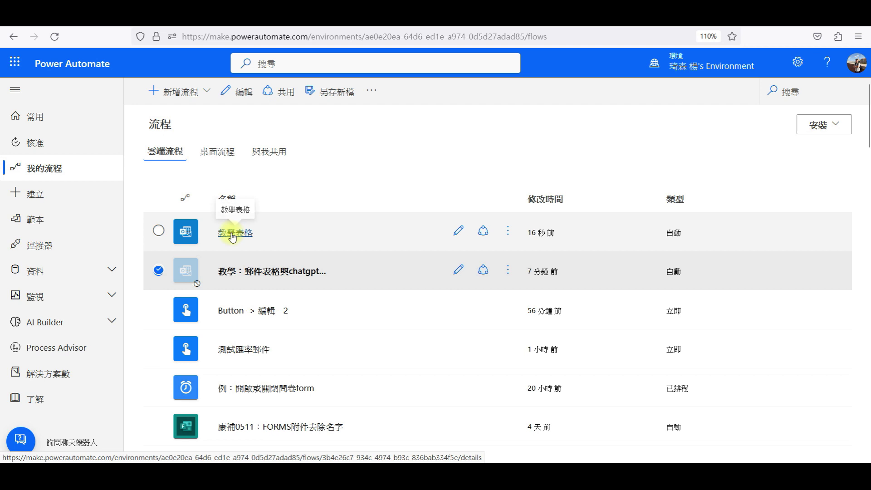
- Open the 教學表格 flow and its latest successful run from 2023/7/1 6:34:41
{"action": "left_click", "coordinate": [234, 233]}
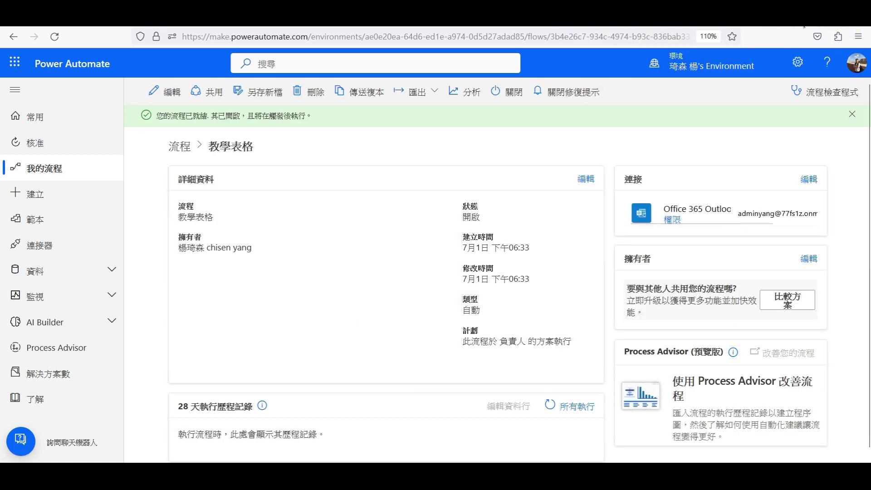
{"action": "scroll", "coordinate": [427, 324], "scroll_direction": "down", "scroll_amount": 1}
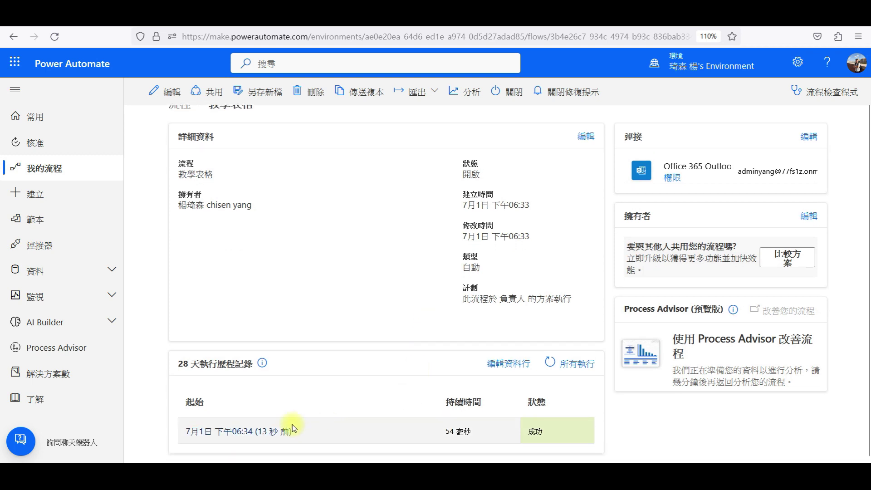
{"action": "left_click", "coordinate": [272, 431]}
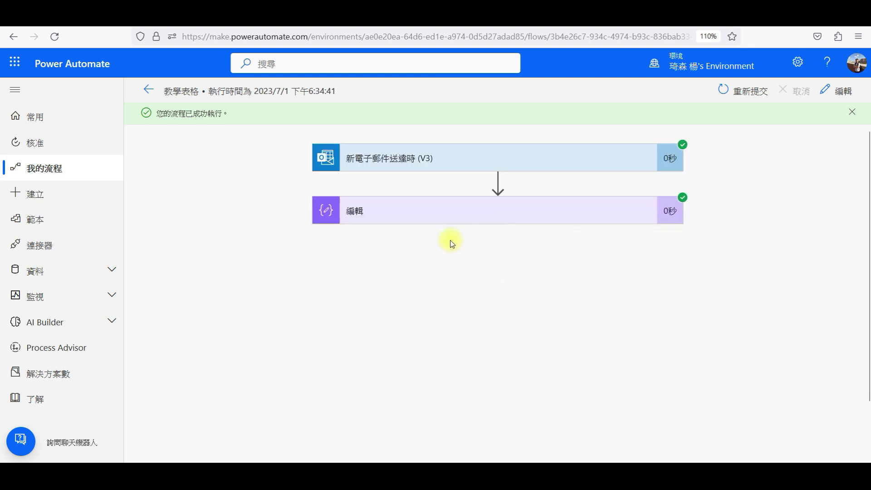
- Inspect the 編輯 step's HTML input with style rules and table, then reopen the flow for editing
{"action": "left_click", "coordinate": [455, 224]}
{"action": "scroll", "coordinate": [463, 324], "scroll_direction": "down", "scroll_amount": 1}
{"action": "scroll", "coordinate": [459, 334], "scroll_direction": "up", "scroll_amount": 1}
{"action": "scroll", "coordinate": [460, 334], "scroll_direction": "down", "scroll_amount": 5}
{"action": "scroll", "coordinate": [460, 334], "scroll_direction": "down", "scroll_amount": 5}
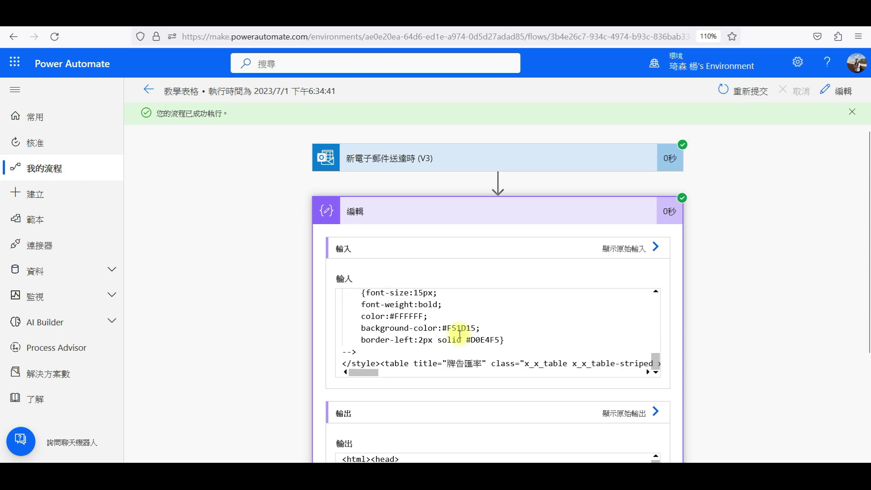
{"action": "scroll", "coordinate": [460, 334], "scroll_direction": "up", "scroll_amount": 3}
{"action": "scroll", "coordinate": [345, 334], "scroll_direction": "up", "scroll_amount": 3}
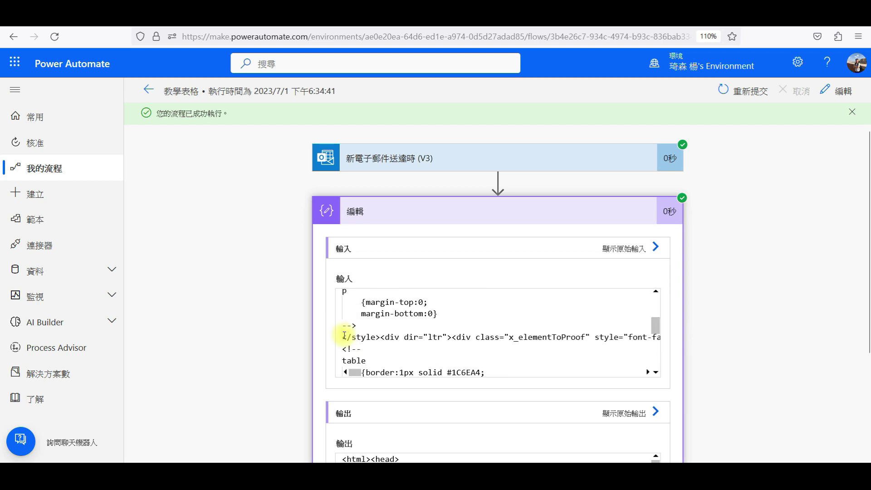
{"action": "scroll", "coordinate": [363, 334], "scroll_direction": "up", "scroll_amount": 2}
{"action": "scroll", "coordinate": [435, 331], "scroll_direction": "down", "scroll_amount": 1}
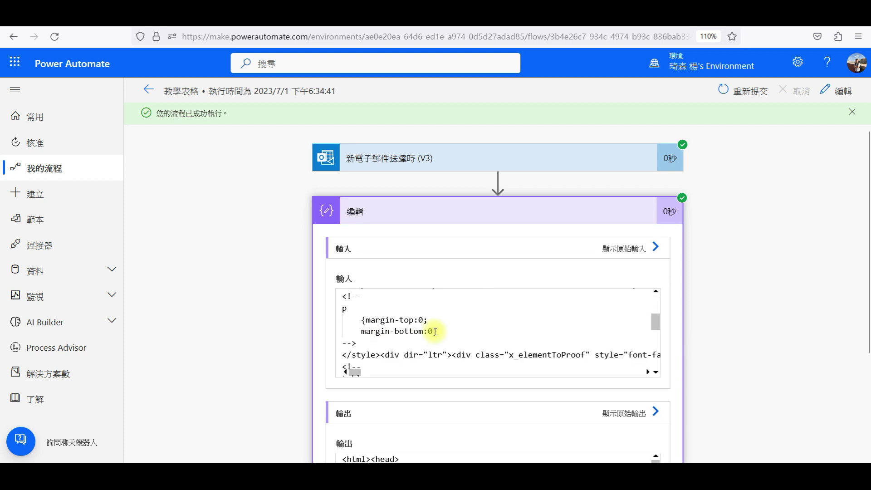
{"action": "scroll", "coordinate": [434, 331], "scroll_direction": "down", "scroll_amount": 1}
{"action": "scroll", "coordinate": [434, 331], "scroll_direction": "down", "scroll_amount": 2}
{"action": "scroll", "coordinate": [431, 329], "scroll_direction": "up", "scroll_amount": 1}
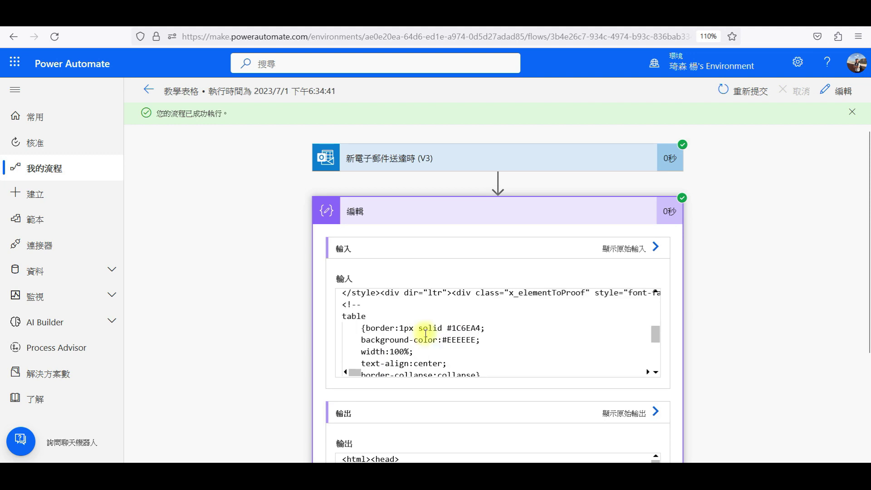
{"action": "scroll", "coordinate": [399, 323], "scroll_direction": "down", "scroll_amount": 2}
{"action": "scroll", "coordinate": [399, 323], "scroll_direction": "down", "scroll_amount": 3}
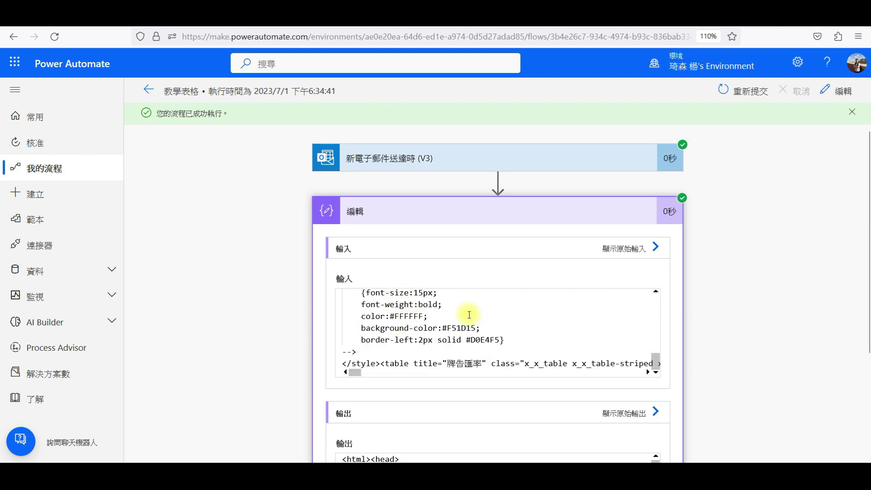
{"action": "left_click", "coordinate": [833, 89]}
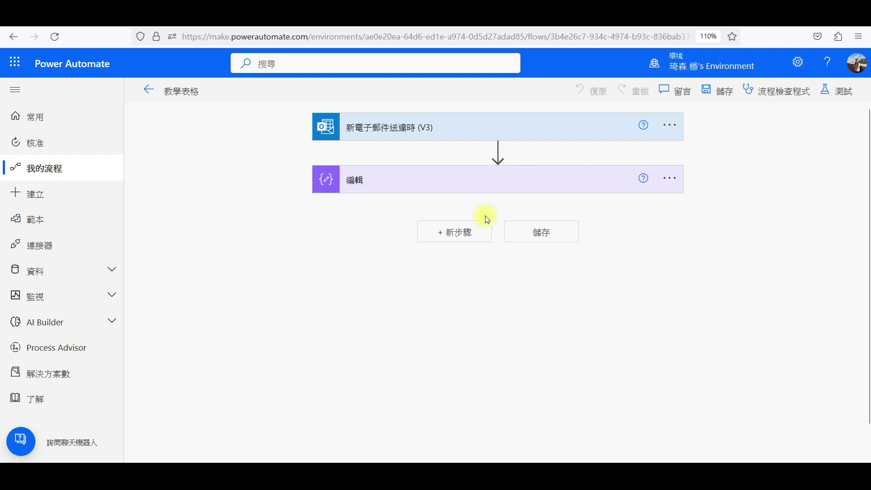
- Add a Data Operations Compose step, 編輯 2, after 編輯 and open its expression editor
{"action": "left_click", "coordinate": [465, 244]}
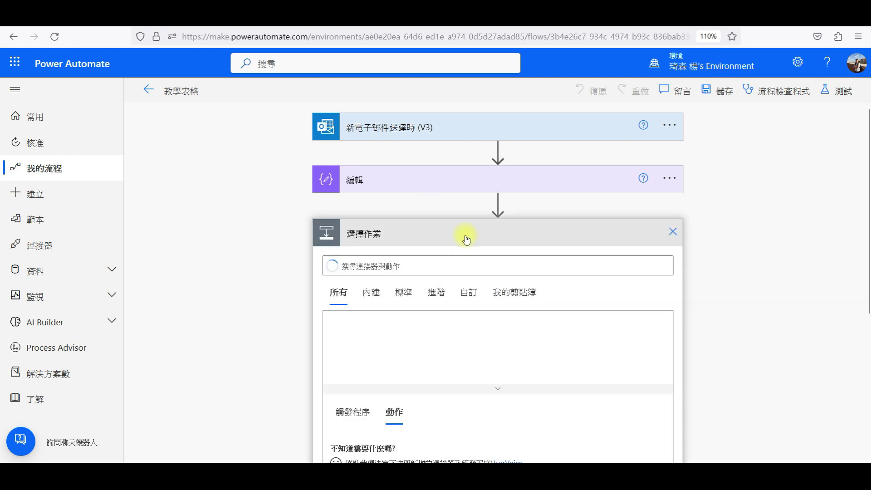
{"action": "type", "text": "編COP"}
{"action": "key", "text": "space"}
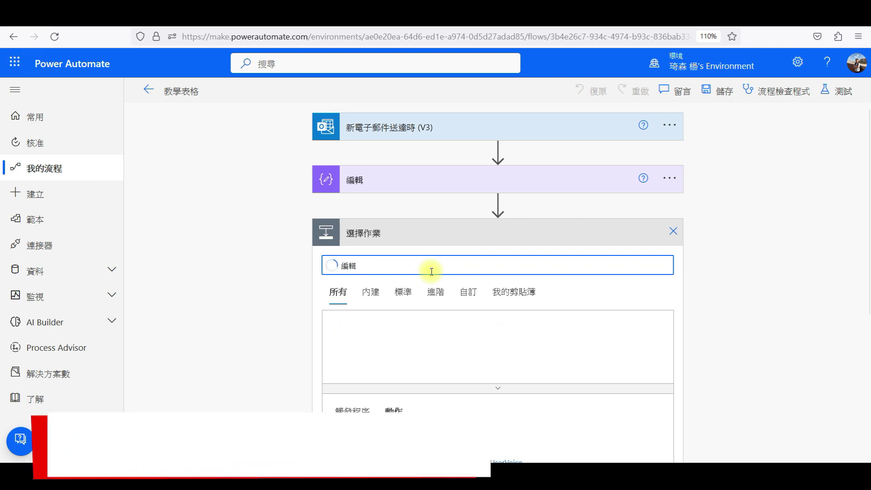
{"action": "left_click", "coordinate": [574, 344]}
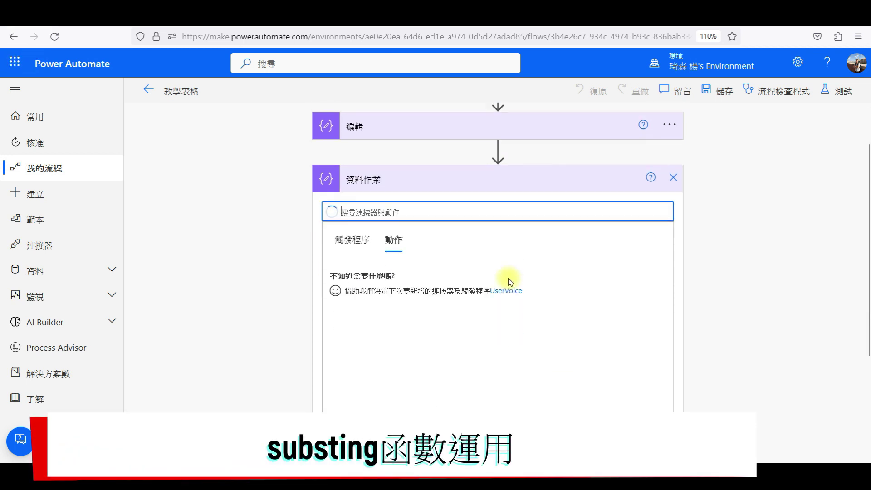
{"action": "left_click", "coordinate": [363, 363]}
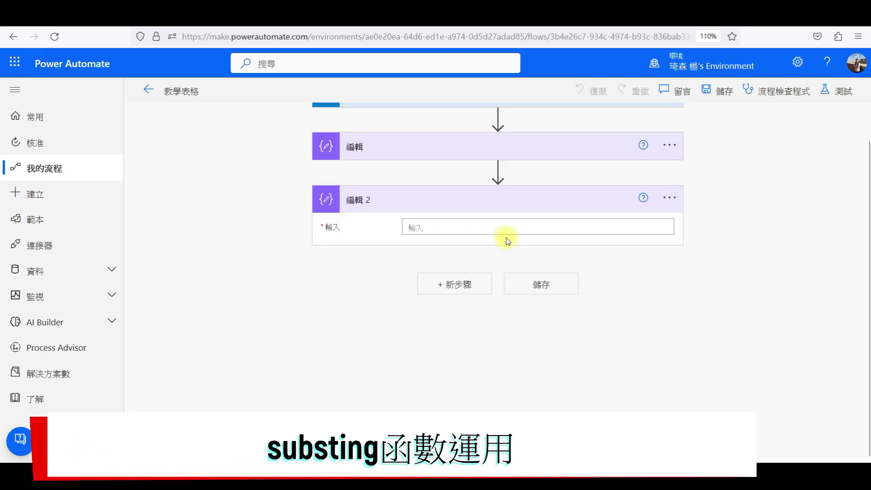
{"action": "left_click", "coordinate": [467, 225]}
{"action": "left_click", "coordinate": [714, 291]}
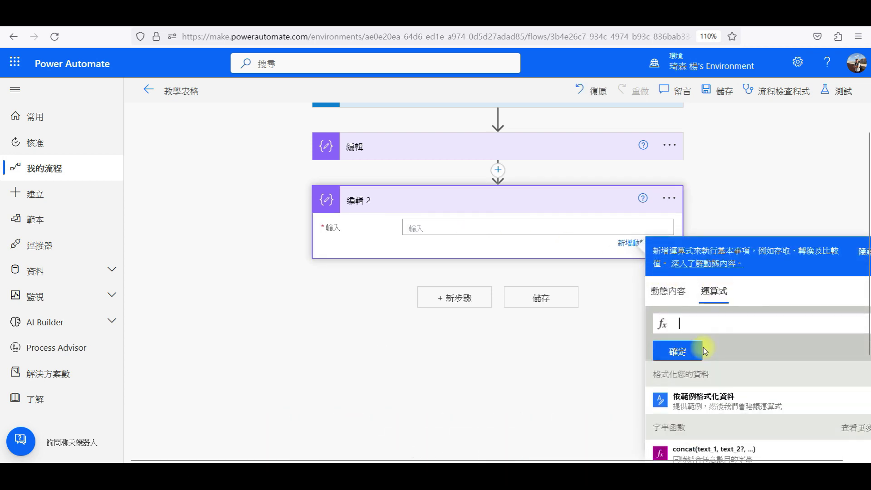
- Start a substring expression in 編輯 2 using the email body as its source text
{"action": "type", "text": "su"}
{"action": "key", "text": "BackSpace"}
{"action": "key", "text": "BackSpace"}
{"action": "type", "text": "sub"}
{"action": "key", "text": "BackSpace"}
{"action": "type", "text": "u"}
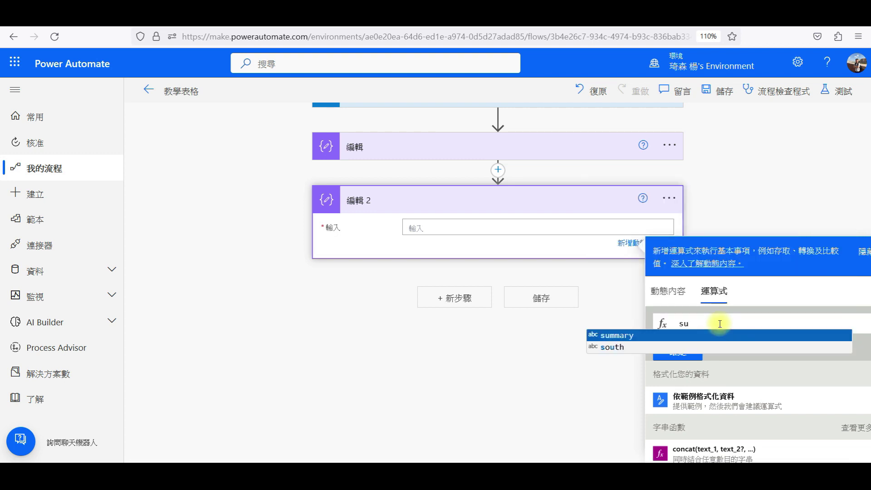
{"action": "type", "text": "bstring("}
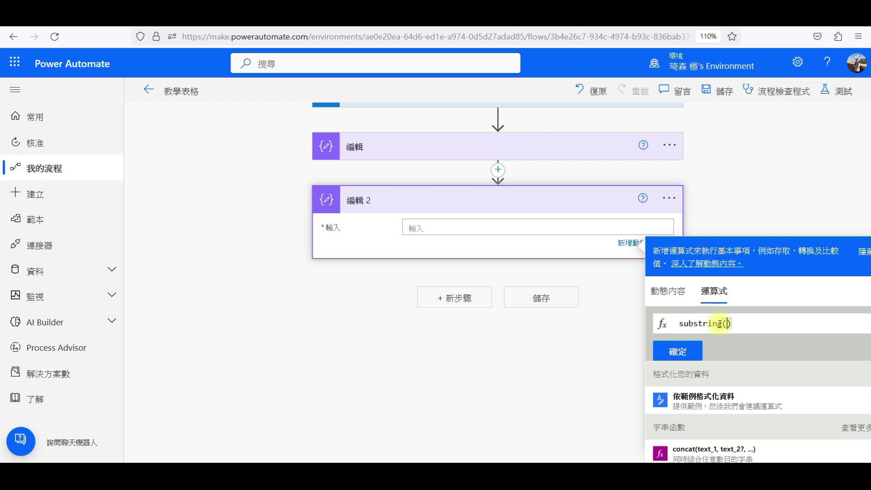
{"action": "left_click", "coordinate": [726, 323]}
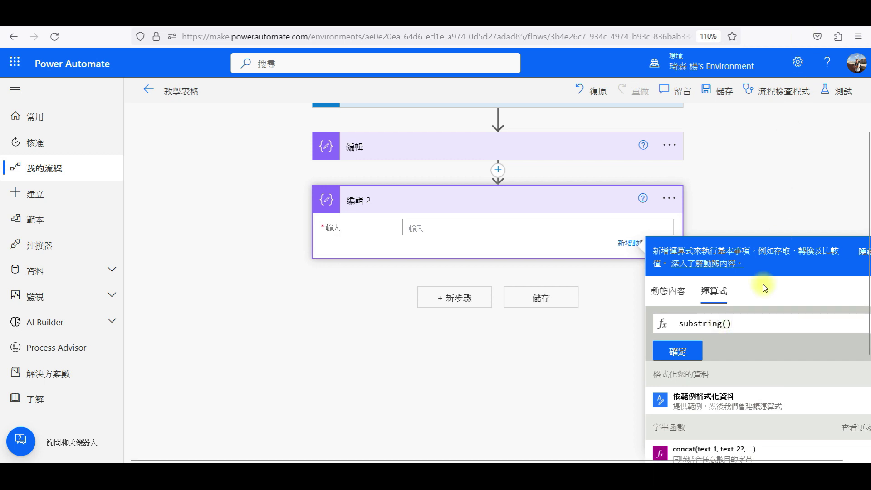
{"action": "left_click", "coordinate": [663, 291]}
{"action": "scroll", "coordinate": [795, 311], "scroll_direction": "down", "scroll_amount": 3}
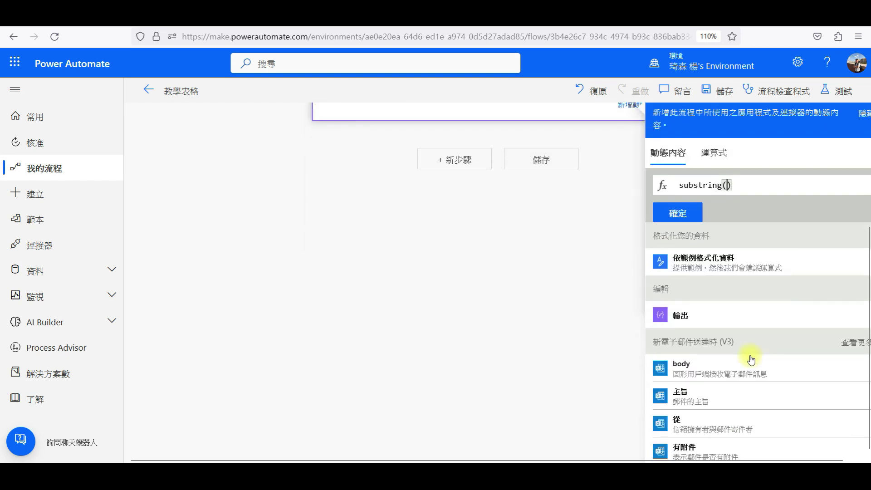
{"action": "scroll", "coordinate": [750, 358], "scroll_direction": "down", "scroll_amount": 2}
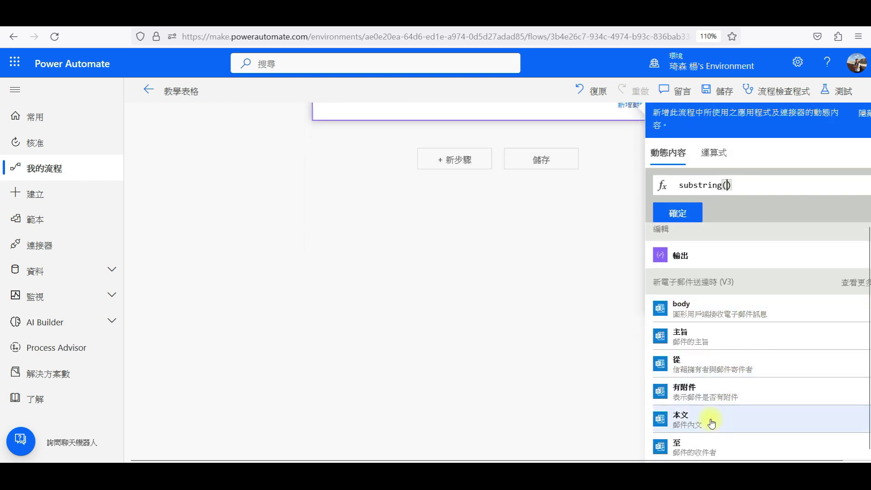
{"action": "left_click", "coordinate": [711, 418]}
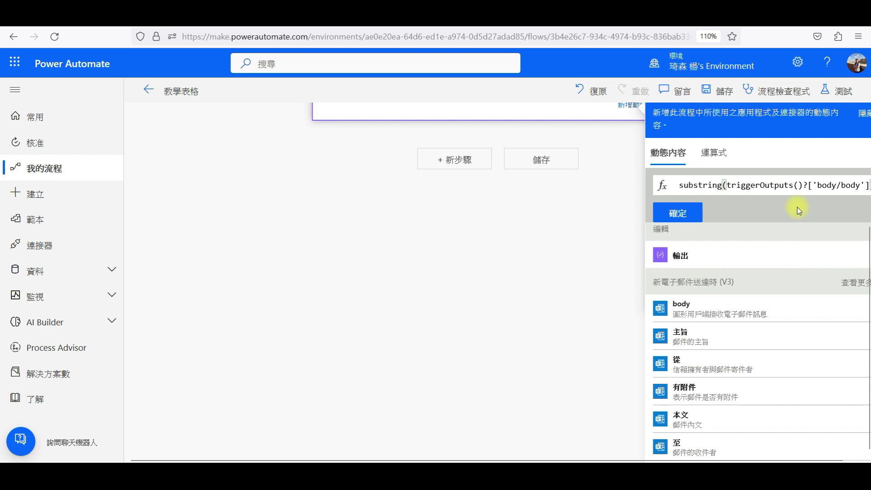
- Finish the substring with indexof(body, '<table') and begin an automatic flow test
{"action": "type", "text": ","}
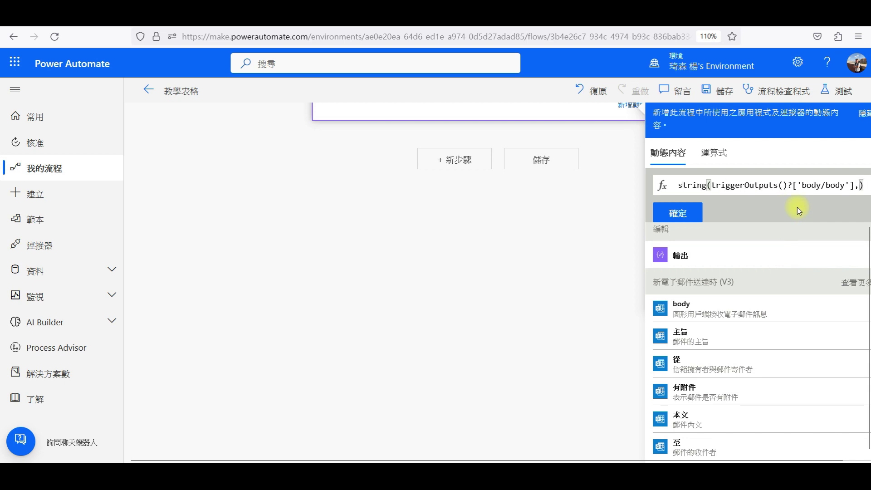
{"action": "type", "text": "in"}
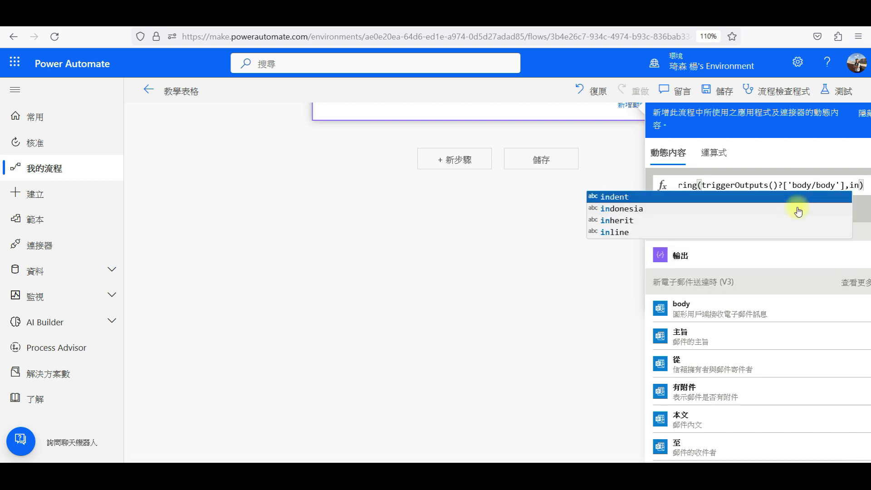
{"action": "type", "text": "dexof("}
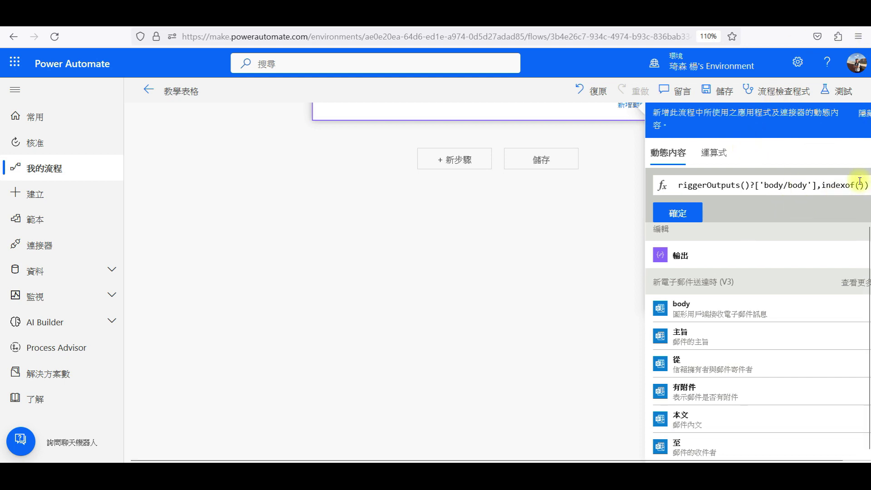
{"action": "left_click", "coordinate": [664, 154]}
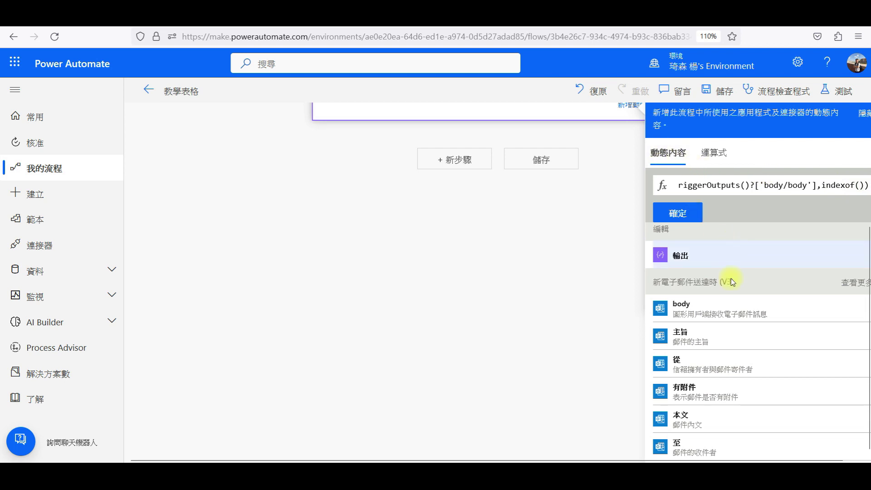
{"action": "left_click", "coordinate": [713, 417]}
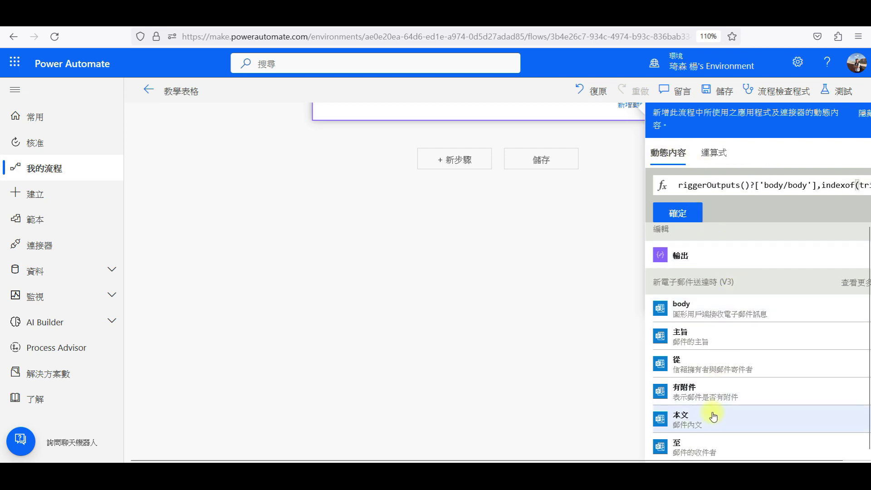
{"action": "key", "text": "End"}
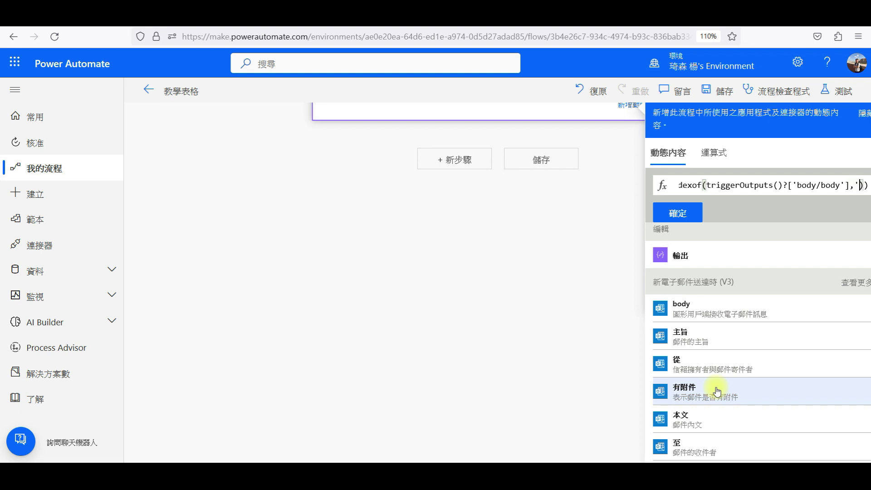
{"action": "type", "text": "'<table"}
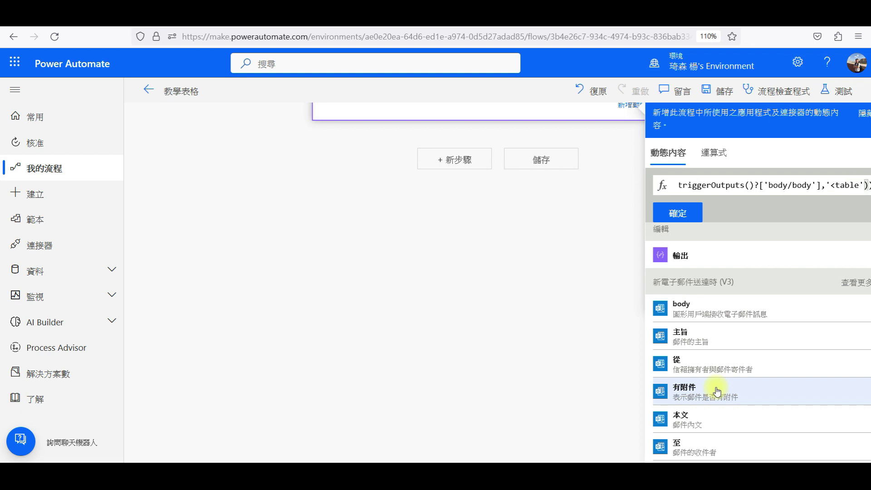
{"action": "key", "text": "End"}
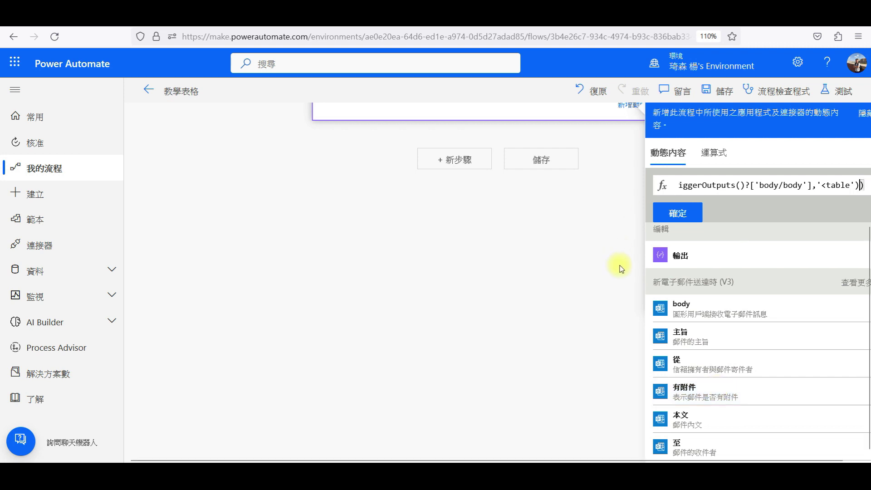
{"action": "left_click", "coordinate": [679, 213]}
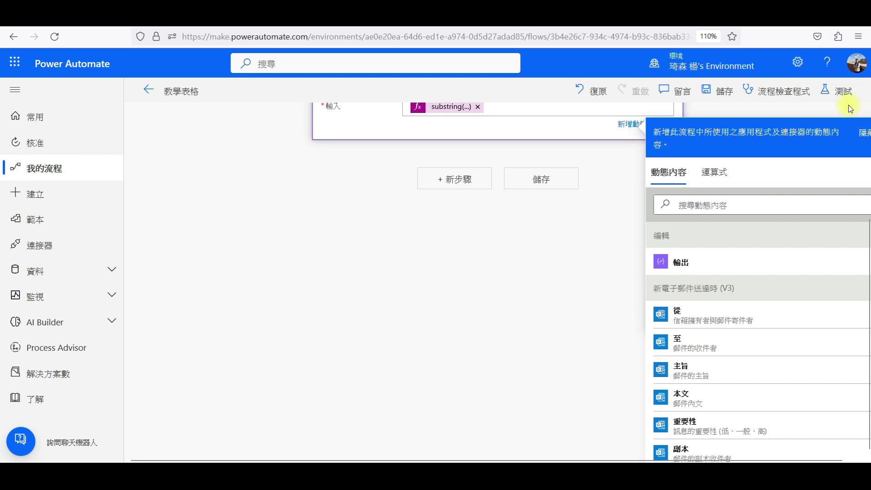
{"action": "left_click", "coordinate": [835, 91]}
{"action": "left_click", "coordinate": [684, 146]}
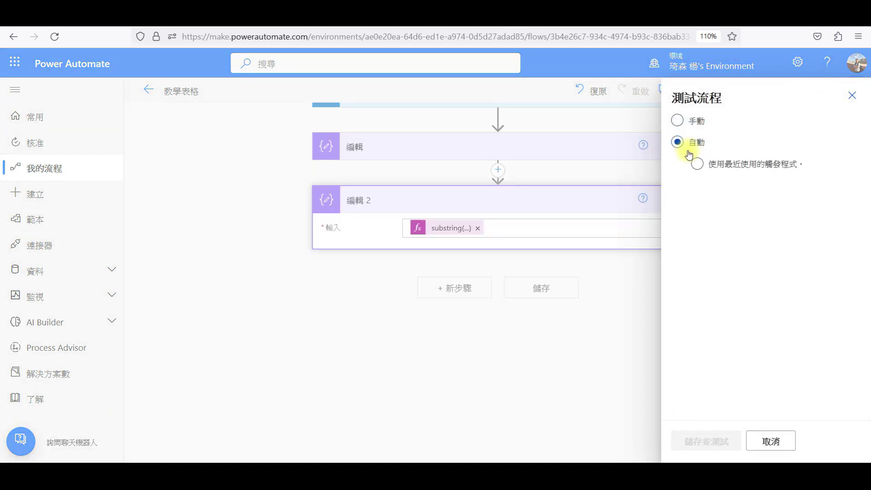
- Save and test with the recent trigger, confirming 編輯 2's output starts at <table title="牌告匯率">
{"action": "left_click", "coordinate": [695, 190]}
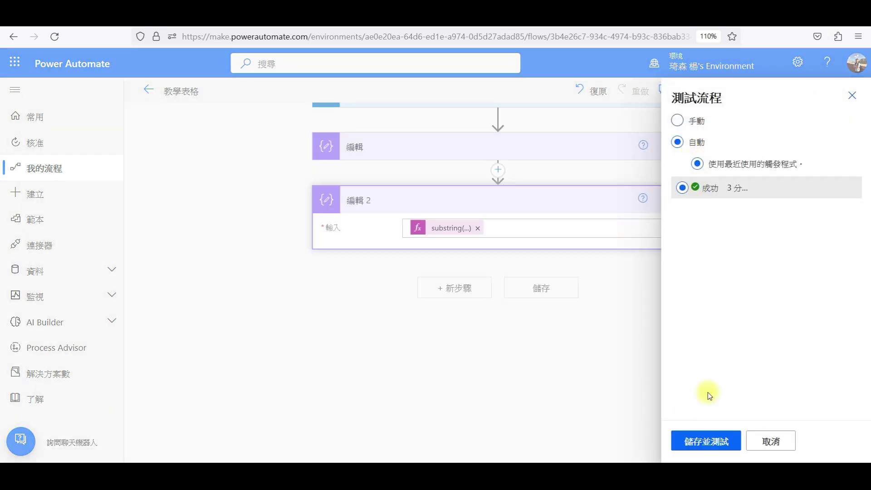
{"action": "left_click", "coordinate": [701, 442]}
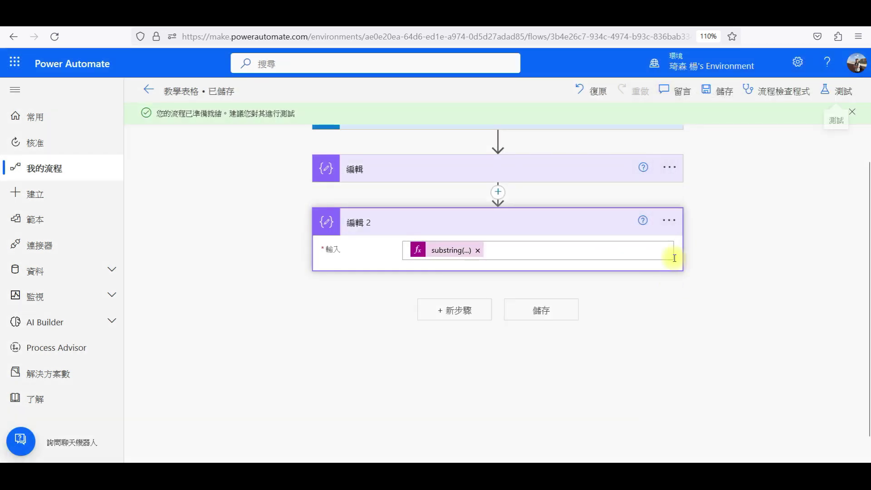
{"action": "left_click", "coordinate": [473, 264]}
{"action": "scroll", "coordinate": [474, 263], "scroll_direction": "down", "scroll_amount": 2}
{"action": "left_click_drag", "start_coordinate": [347, 287], "coordinate": [408, 296]}
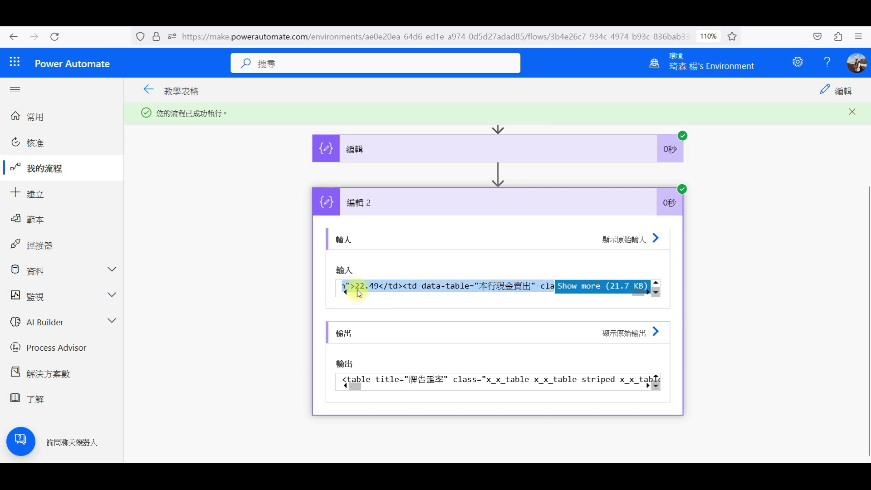
{"action": "left_click", "coordinate": [844, 93]}
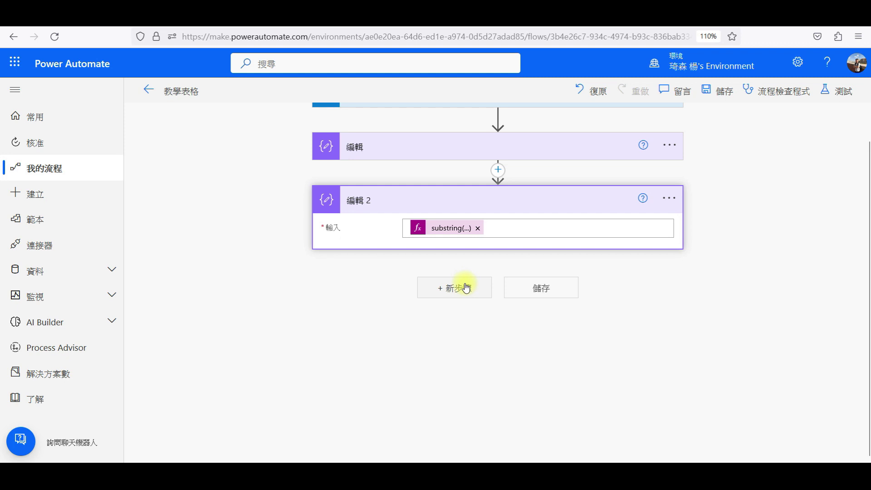
- Copy 編輯 2 and paste it below as a new step, 編輯 3
{"action": "left_click", "coordinate": [669, 198]}
{"action": "left_click", "coordinate": [416, 275]}
{"action": "left_click", "coordinate": [451, 288]}
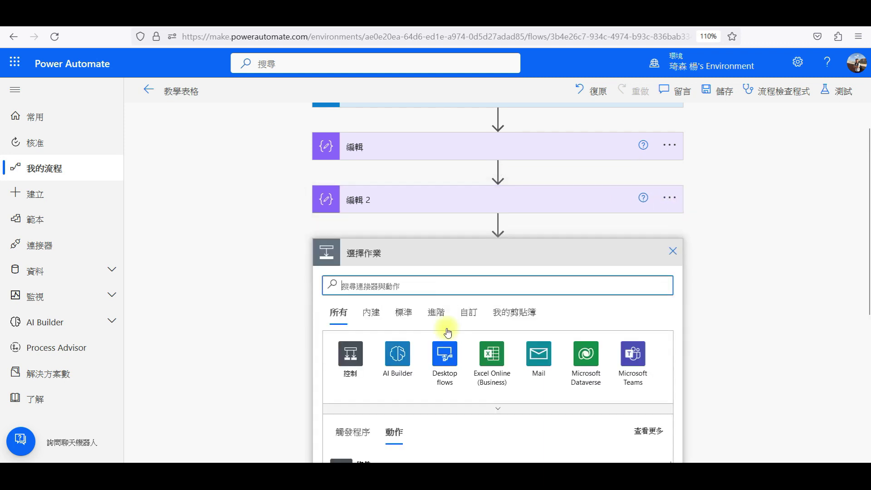
{"action": "left_click", "coordinate": [505, 314]}
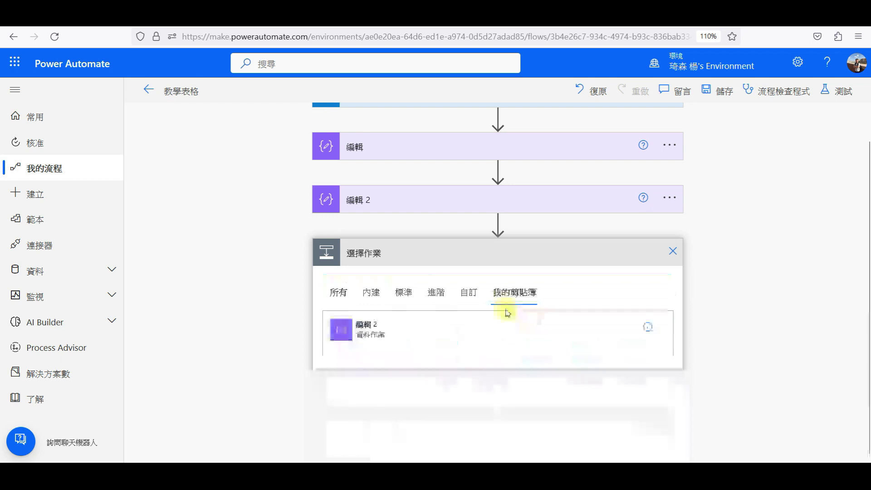
{"action": "left_click", "coordinate": [357, 332]}
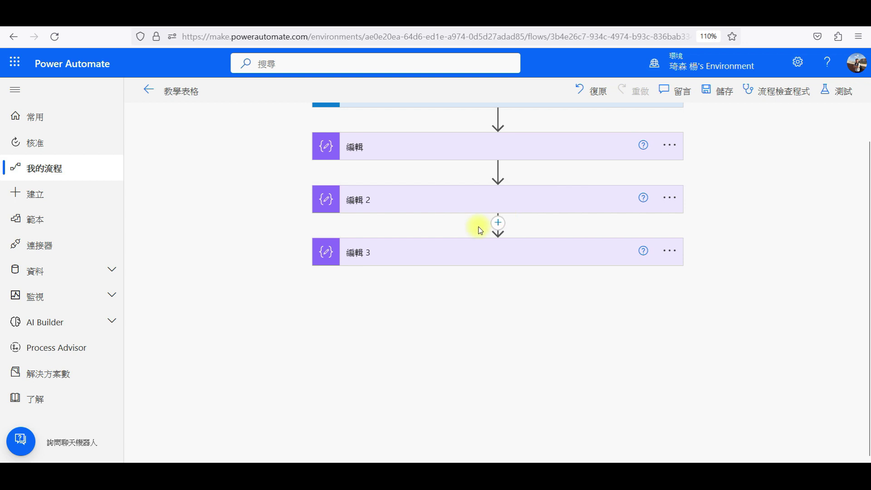
- In 編輯 3's substring, replace the trigger body with 編輯 2's output and start index 0
{"action": "left_click", "coordinate": [432, 249]}
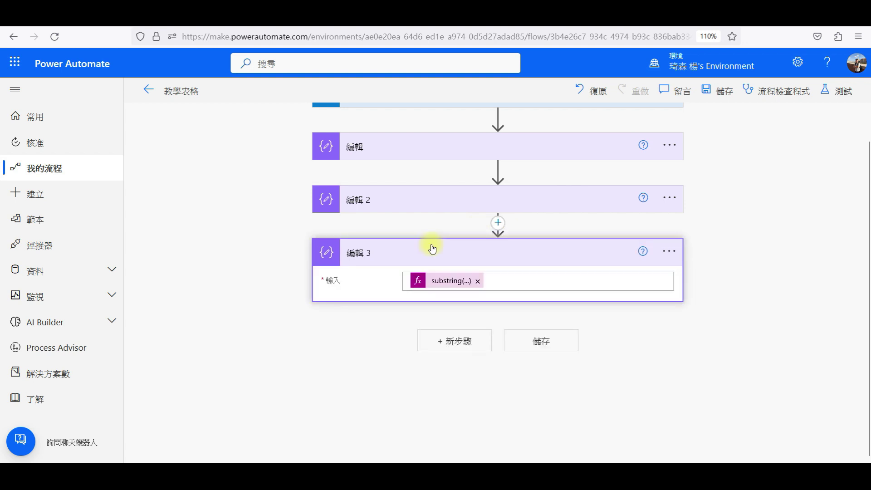
{"action": "left_click", "coordinate": [444, 283]}
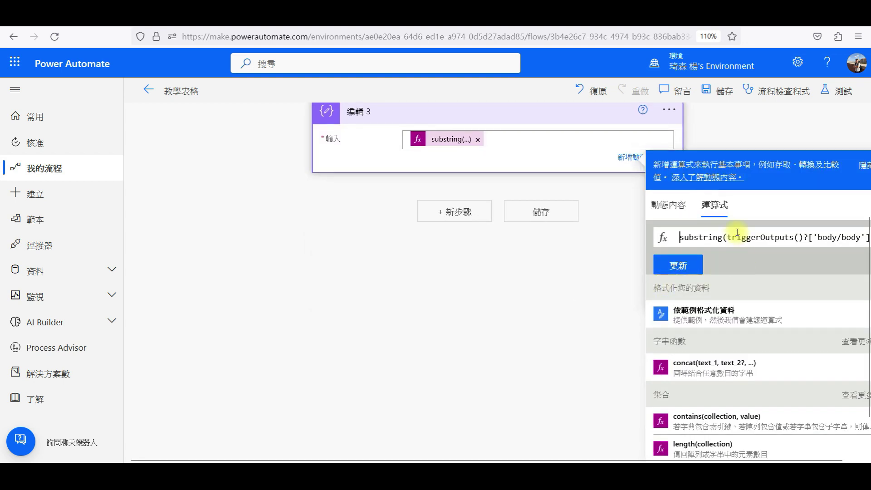
{"action": "left_click_drag", "start_coordinate": [731, 237], "coordinate": [741, 237]}
{"action": "key", "text": "Delete"}
{"action": "key", "text": "Delete"}
{"action": "key", "text": "Delete"}
{"action": "key", "text": "Delete"}
{"action": "key", "text": "Delete"}
{"action": "key", "text": "Delete"}
{"action": "key", "text": "Delete"}
{"action": "key", "text": "Delete"}
{"action": "key", "text": "Delete"}
{"action": "key", "text": "Delete"}
{"action": "key", "text": "Delete"}
{"action": "key", "text": "Delete"}
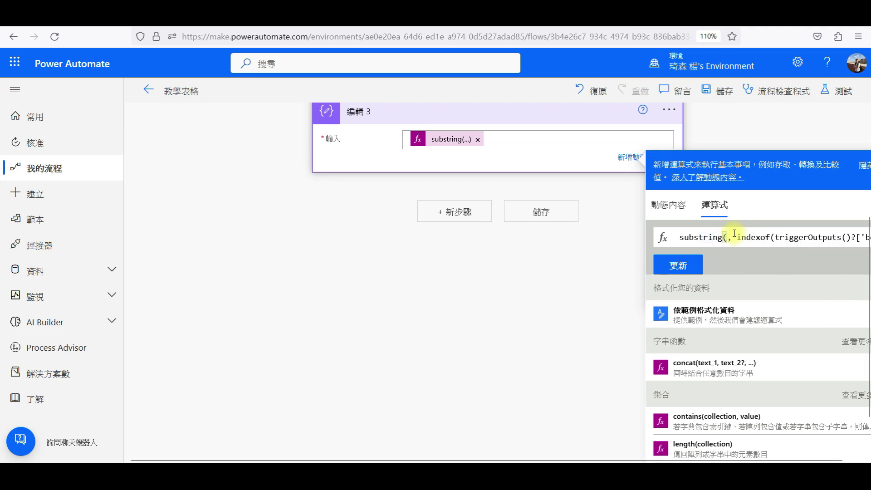
{"action": "left_click", "coordinate": [666, 205]}
{"action": "left_click", "coordinate": [700, 368]}
{"action": "left_click", "coordinate": [813, 239]}
{"action": "type", "text": "0"}
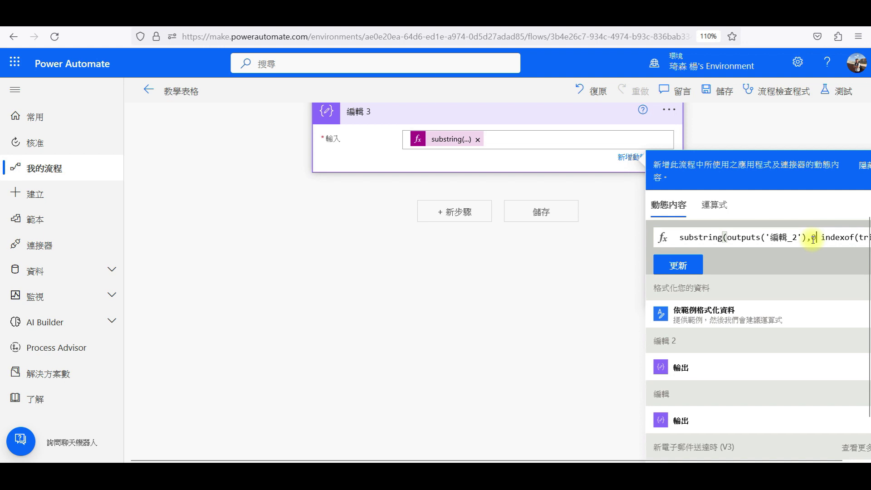
{"action": "type", "text": ","}
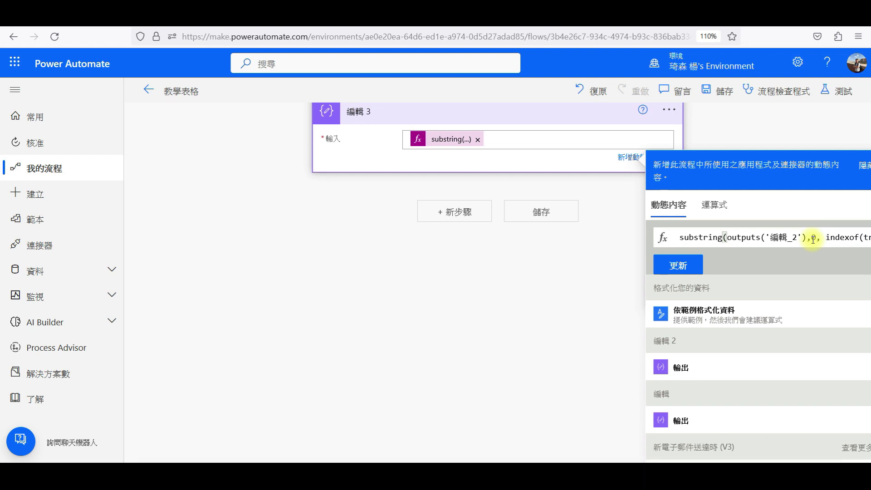
{"action": "key", "text": "End"}
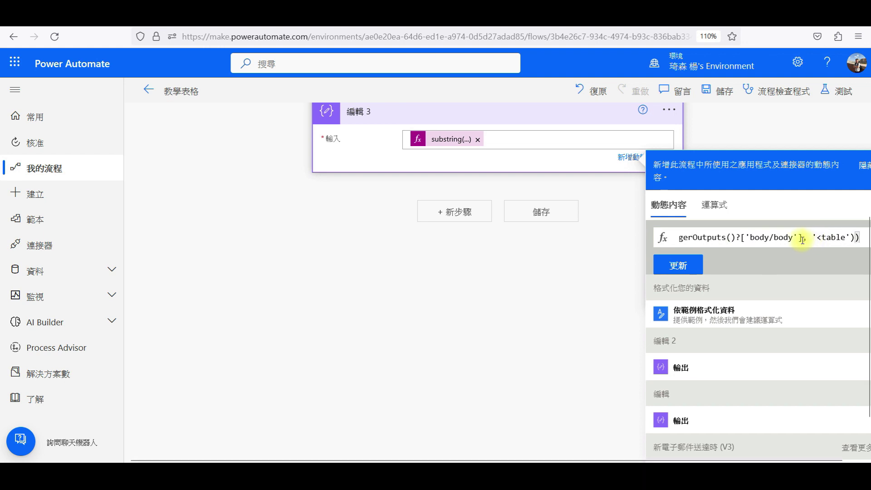
{"action": "left_click_drag", "start_coordinate": [803, 239], "coordinate": [766, 237]}
{"action": "key", "text": "BackSpace"}
{"action": "key", "text": "BackSpace"}
{"action": "key", "text": "BackSpace"}
{"action": "key", "text": "BackSpace"}
{"action": "key", "text": "BackSpace"}
{"action": "key", "text": "BackSpace"}
{"action": "key", "text": "BackSpace"}
{"action": "key", "text": "BackSpace"}
{"action": "key", "text": "BackSpace"}
{"action": "key", "text": "BackSpace"}
{"action": "key", "text": "BackSpace"}
{"action": "key", "text": "BackSpace"}
{"action": "key", "text": "BackSpace"}
{"action": "key", "text": "BackSpace"}
{"action": "key", "text": "BackSpace"}
{"action": "key", "text": "BackSpace"}
{"action": "key", "text": "BackSpace"}
{"action": "key", "text": "BackSpace"}
{"action": "key", "text": "BackSpace"}
{"action": "key", "text": "BackSpace"}
{"action": "key", "text": "BackSpace"}
{"action": "key", "text": "BackSpace"}
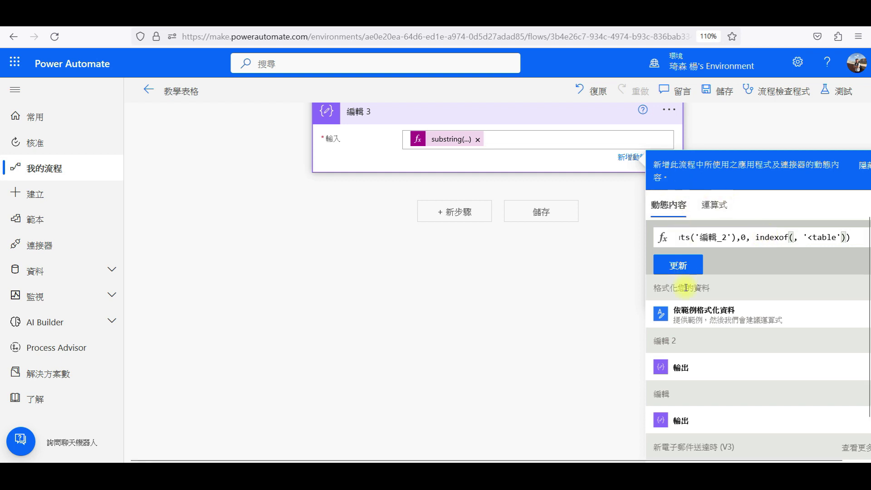
- Set the length to indexof(編輯 2 output, '</table>'), apply the expression and save
{"action": "left_click", "coordinate": [695, 368]}
{"action": "type", "text": ", '<table')"}
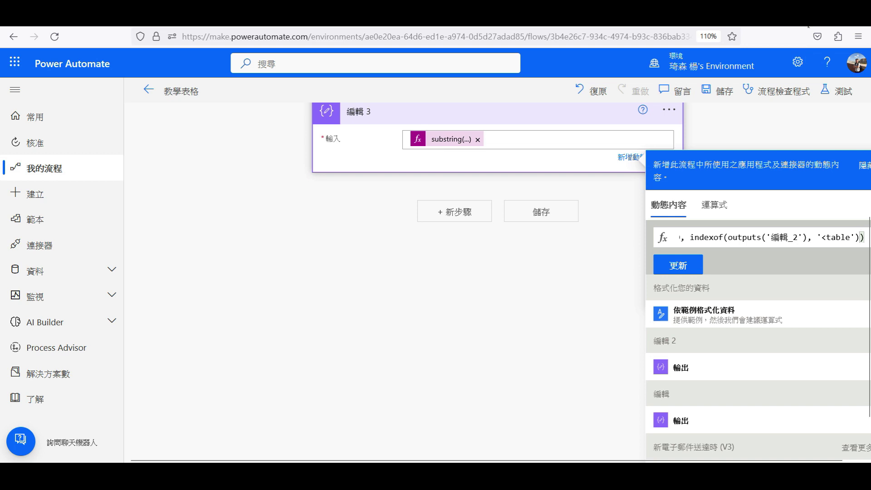
{"action": "left_click", "coordinate": [832, 240]}
{"action": "type", "text": "/"}
{"action": "key", "text": "Right"}
{"action": "key", "text": "Right"}
{"action": "type", "text": ">"}
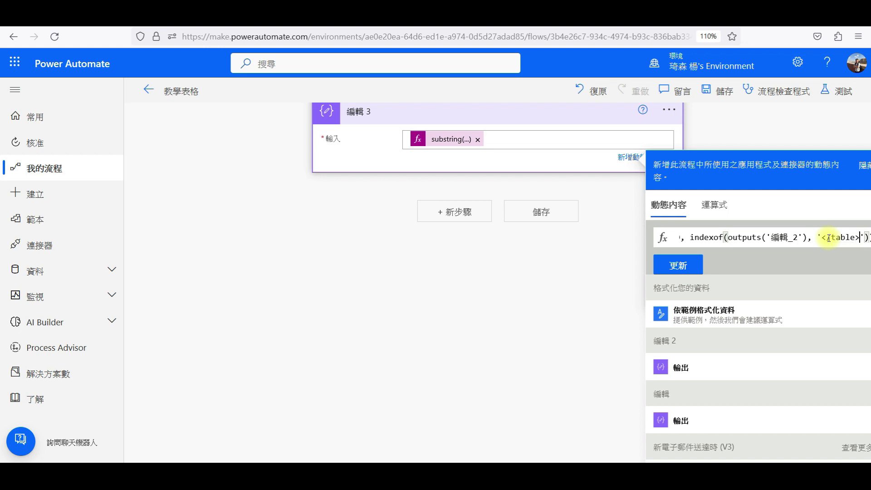
{"action": "left_click_drag", "start_coordinate": [834, 234], "coordinate": [861, 234]}
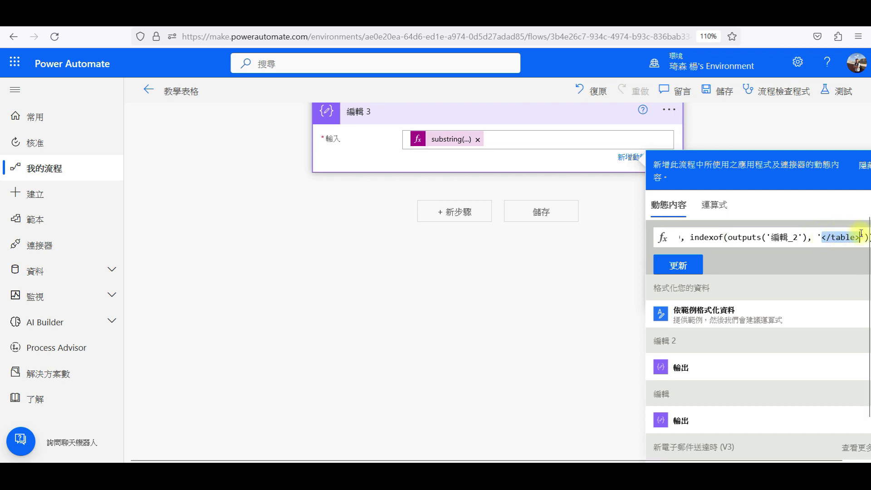
{"action": "left_click", "coordinate": [682, 272]}
{"action": "left_click", "coordinate": [505, 282]}
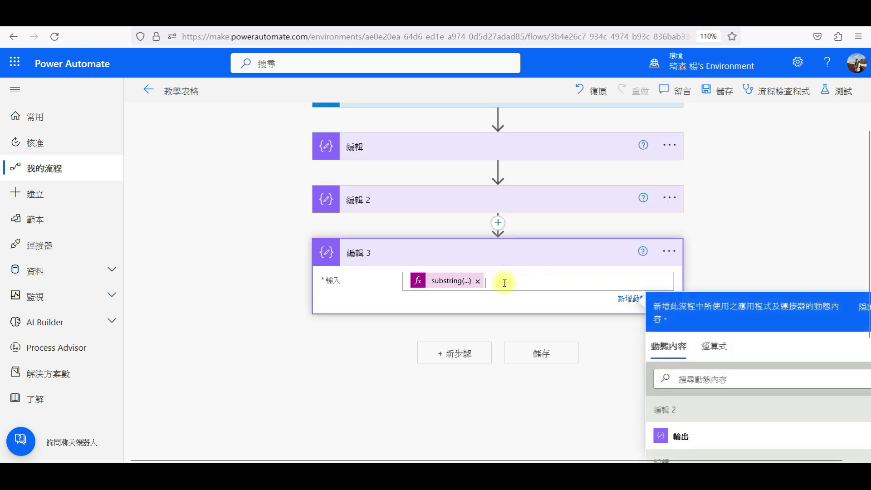
{"action": "left_click", "coordinate": [546, 356]}
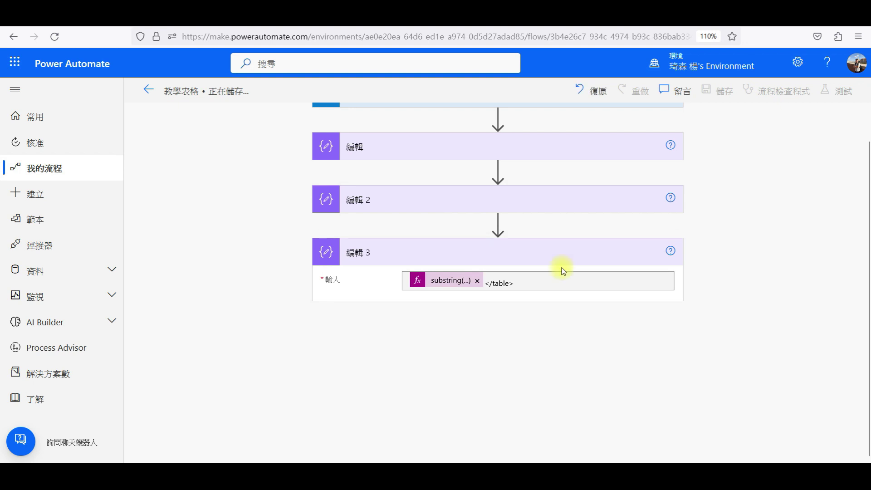
- Test with the most recent trigger run and verify 編輯 3 outputs the <table title="牌告匯率"> HTML
{"action": "left_click", "coordinate": [843, 93]}
{"action": "left_click", "coordinate": [703, 194]}
{"action": "left_click", "coordinate": [695, 441]}
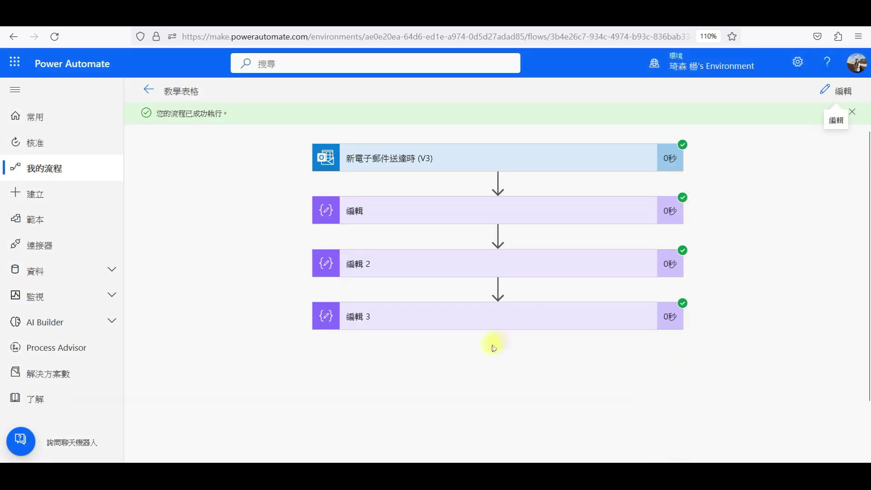
{"action": "left_click", "coordinate": [496, 312]}
{"action": "scroll", "coordinate": [496, 312], "scroll_direction": "down", "scroll_amount": 3}
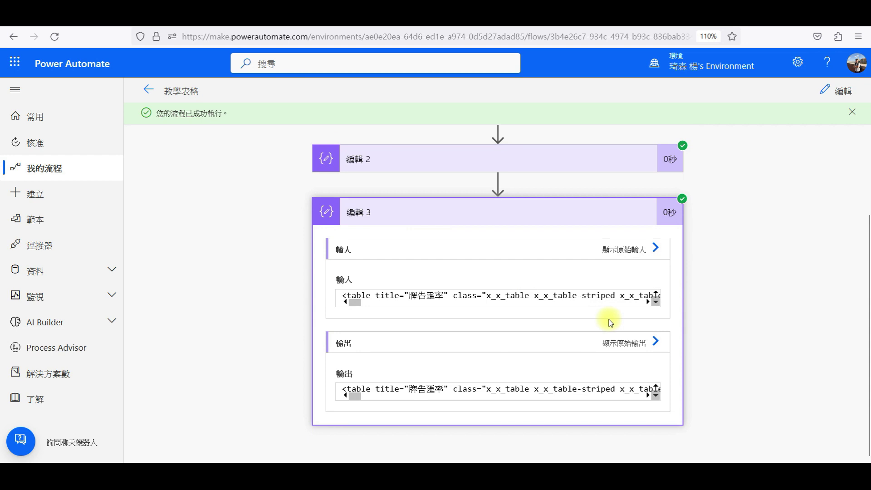
{"action": "mouse_move", "coordinate": [359, 392]}
{"action": "left_mouse_down"}
{"action": "mouse_move", "coordinate": [641, 396]}
{"action": "mouse_move", "coordinate": [312, 407]}
{"action": "left_mouse_up"}
{"action": "left_click", "coordinate": [838, 90]}
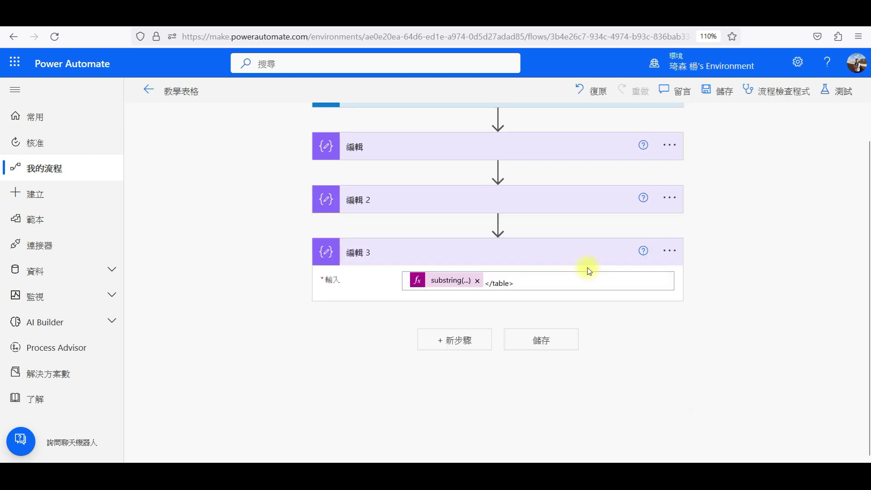
- Add an Html 轉文字 step whose content is 編輯 3's output, then save the flow
{"action": "left_click", "coordinate": [453, 341]}
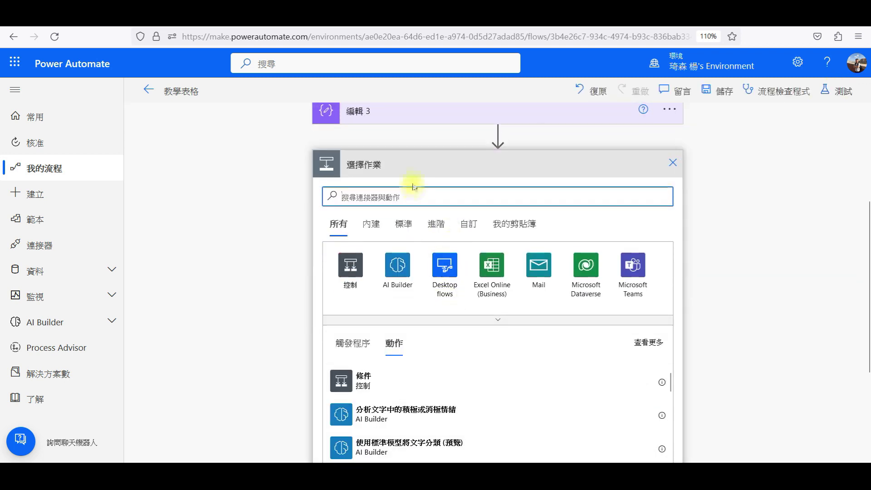
{"action": "type", "text": "HTML"}
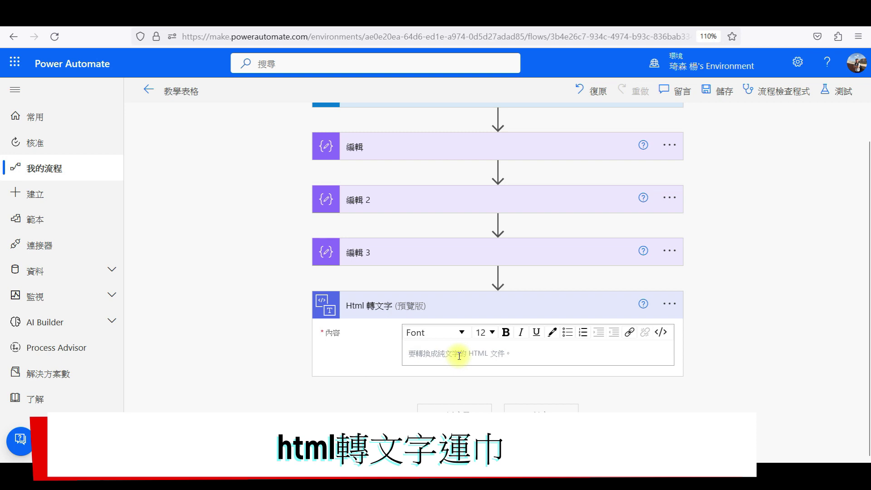
{"action": "left_click", "coordinate": [459, 357]}
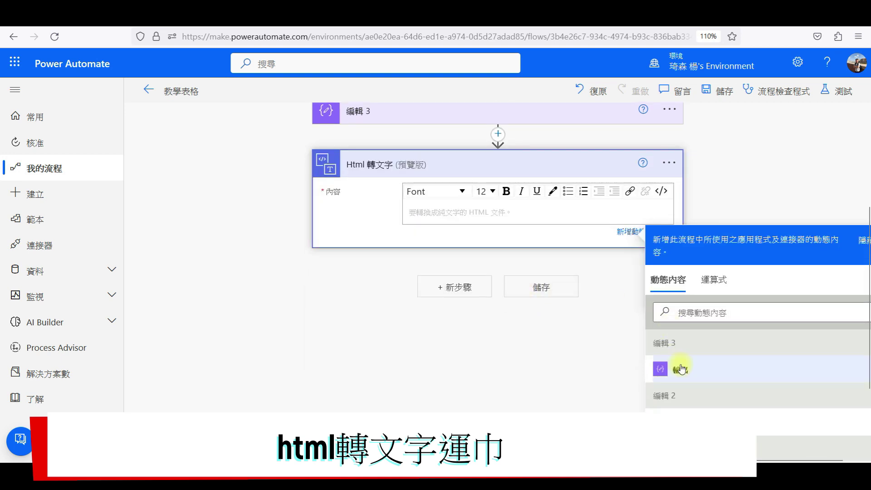
{"action": "left_click", "coordinate": [661, 191]}
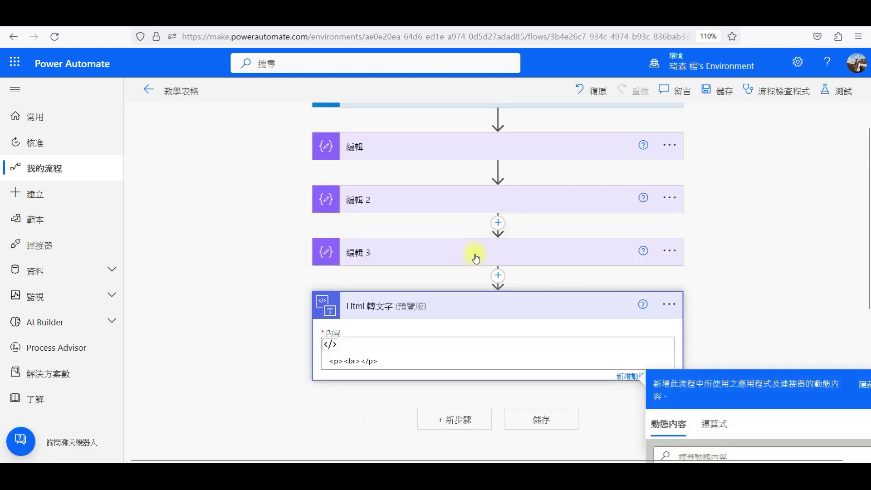
{"action": "key", "text": "ctrl+a"}
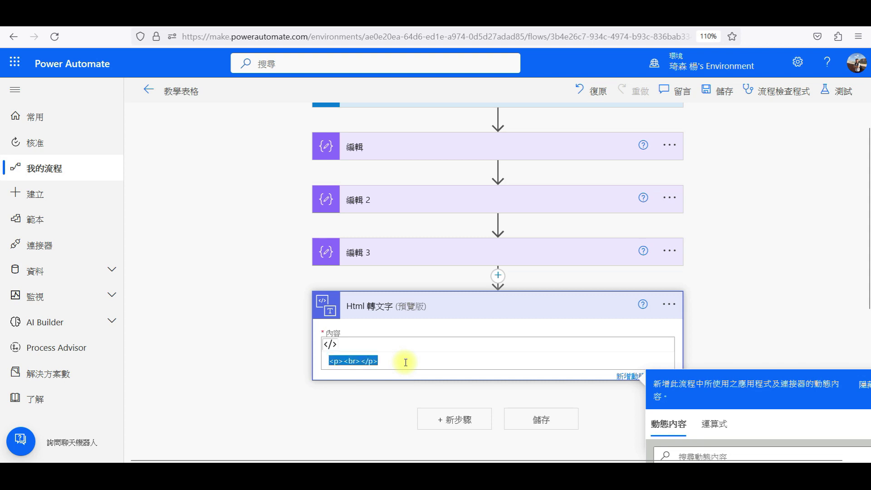
{"action": "key", "text": "BackSpace"}
{"action": "scroll", "coordinate": [443, 317], "scroll_direction": "down", "scroll_amount": 2}
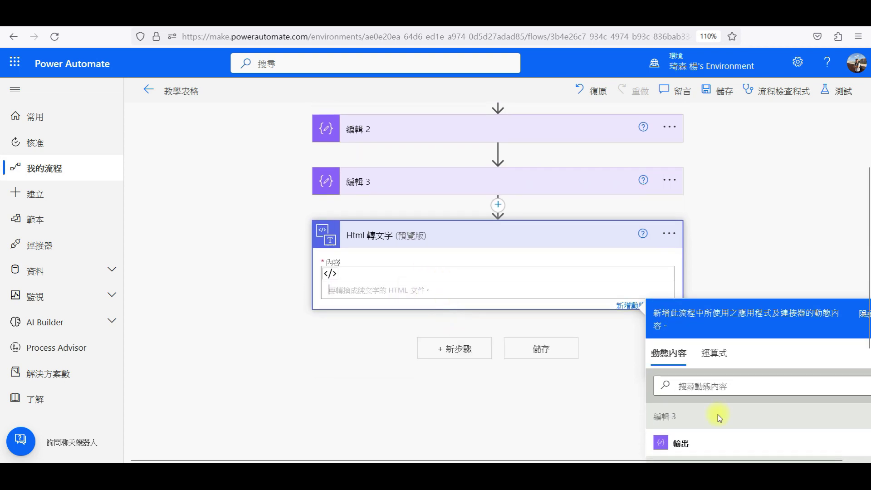
{"action": "left_click", "coordinate": [690, 443]}
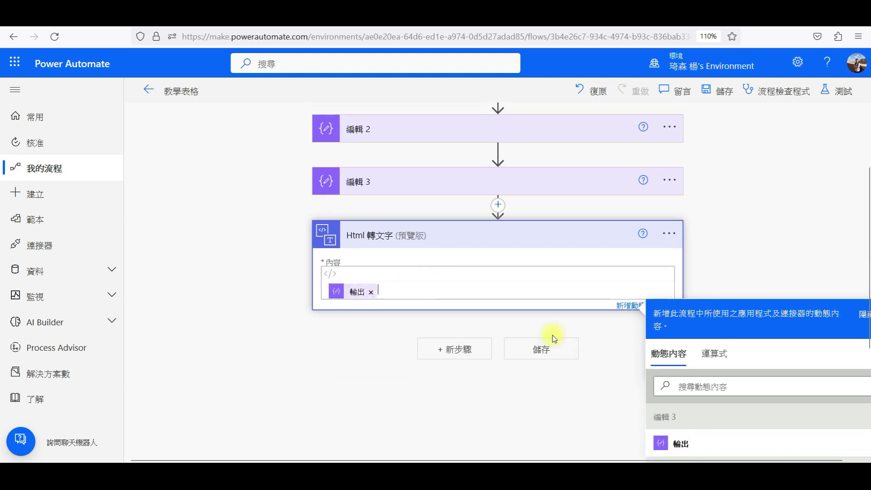
{"action": "left_click", "coordinate": [725, 93]}
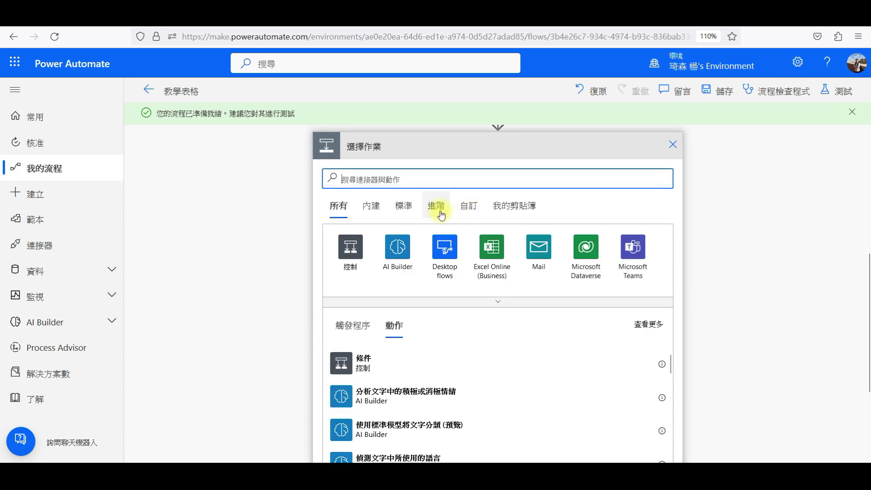
- Add the chatgpt action from the custom chatgpt_api_teaching connector
{"action": "left_click", "coordinate": [474, 205]}
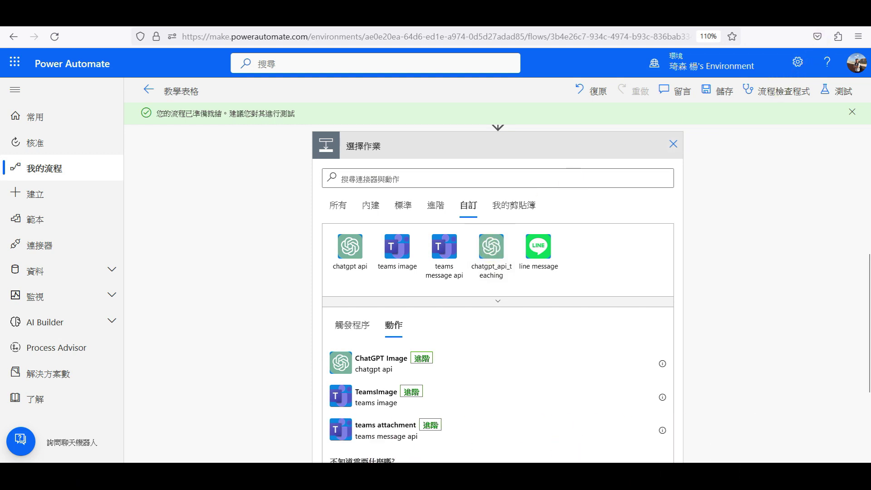
{"action": "left_click", "coordinate": [501, 260]}
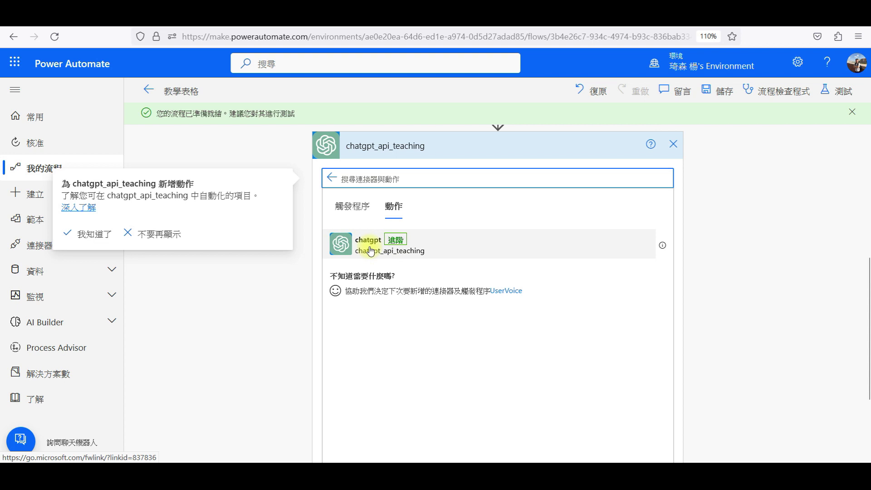
{"action": "left_click", "coordinate": [370, 251]}
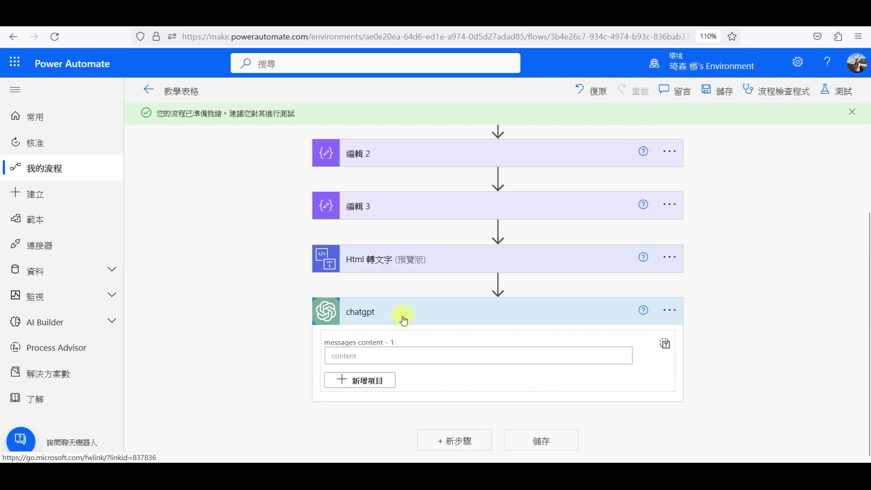
- Paste the JSON exchange-rate template and prompt, replace 本文 with 純文字內容, and save
{"action": "left_click", "coordinate": [364, 355]}
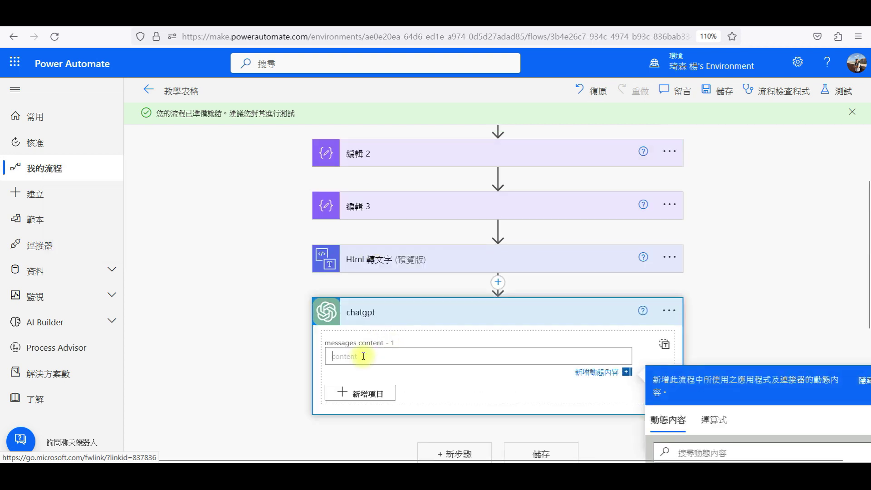
{"action": "key", "text": "ctrl+v"}
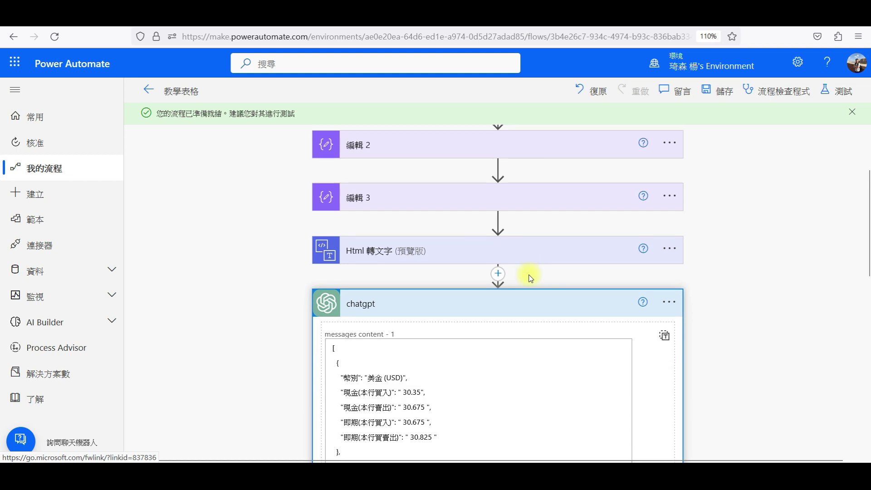
{"action": "scroll", "coordinate": [495, 272], "scroll_direction": "up", "scroll_amount": 3}
{"action": "scroll", "coordinate": [407, 257], "scroll_direction": "down", "scroll_amount": 3}
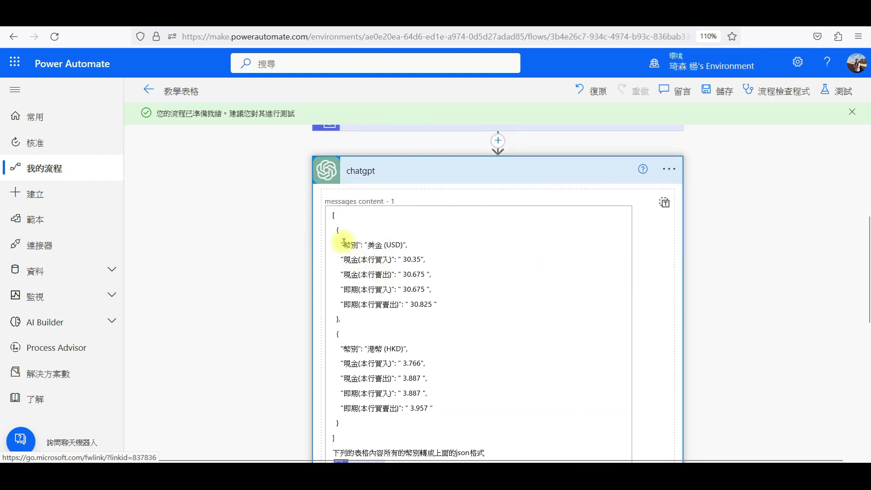
{"action": "scroll", "coordinate": [339, 227], "scroll_direction": "down", "scroll_amount": 3}
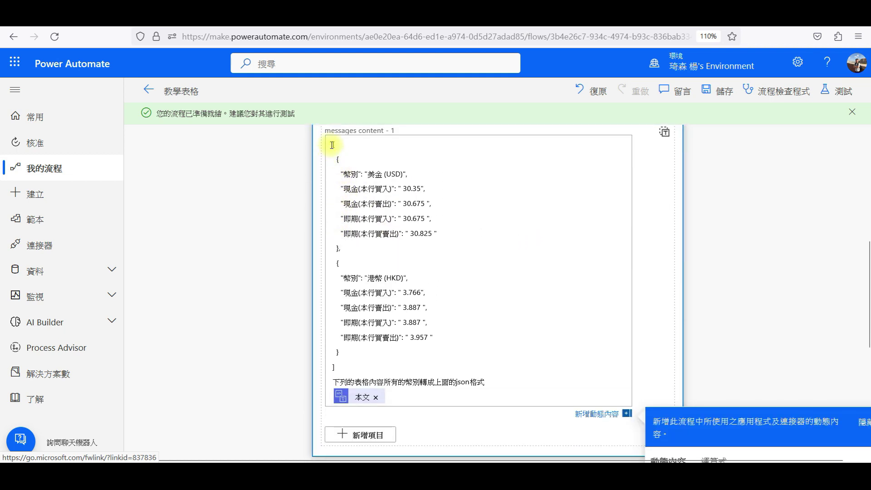
{"action": "left_click_drag", "start_coordinate": [332, 144], "coordinate": [391, 307]}
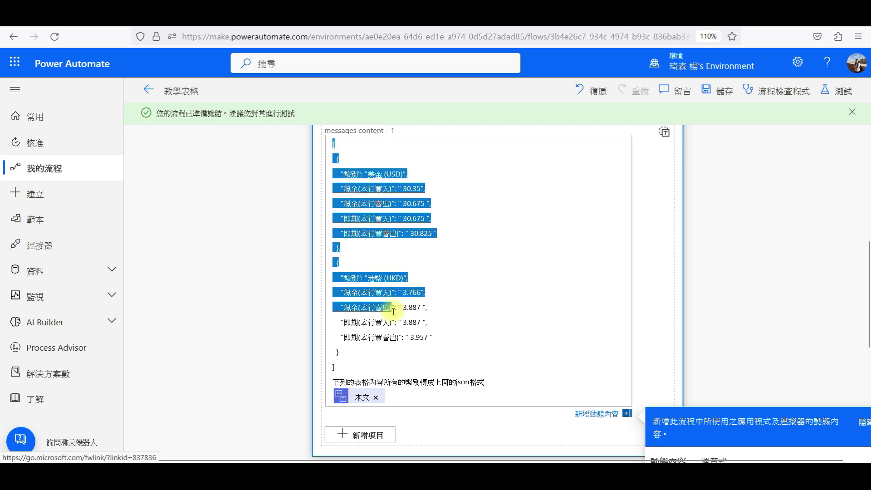
{"action": "scroll", "coordinate": [397, 307], "scroll_direction": "down", "scroll_amount": 3}
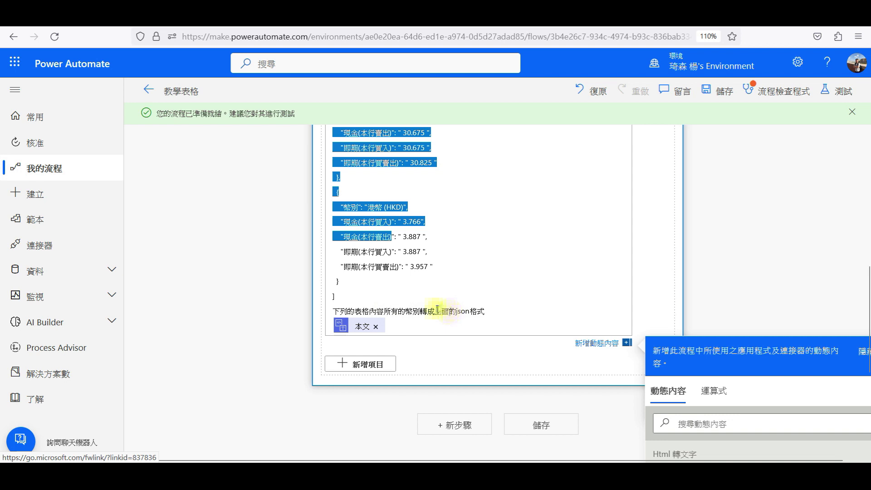
{"action": "scroll", "coordinate": [454, 294], "scroll_direction": "down", "scroll_amount": 3}
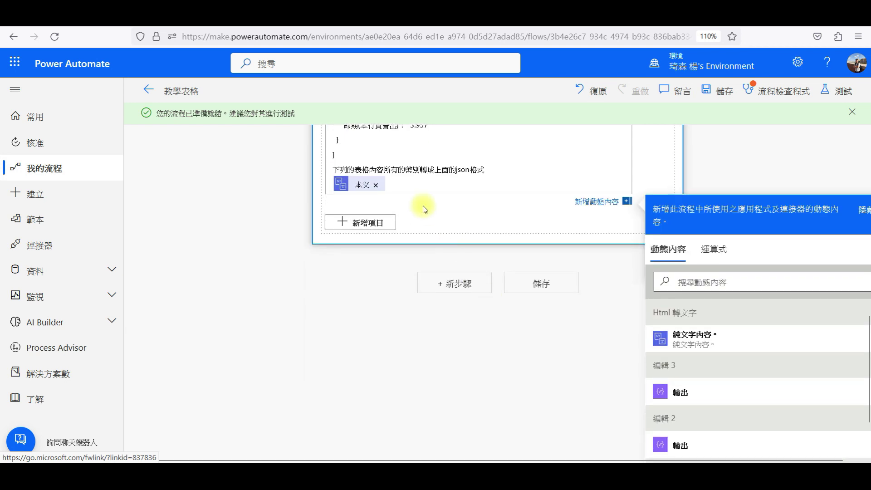
{"action": "left_click", "coordinate": [376, 186]}
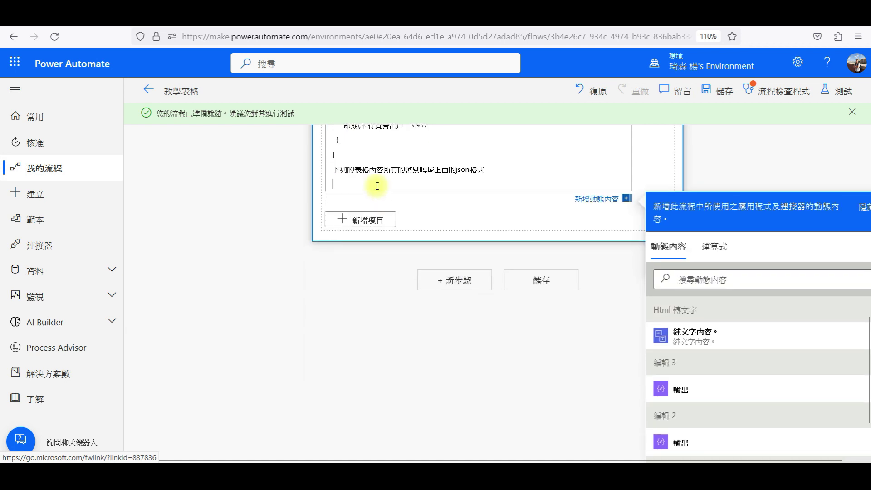
{"action": "left_click", "coordinate": [700, 336]}
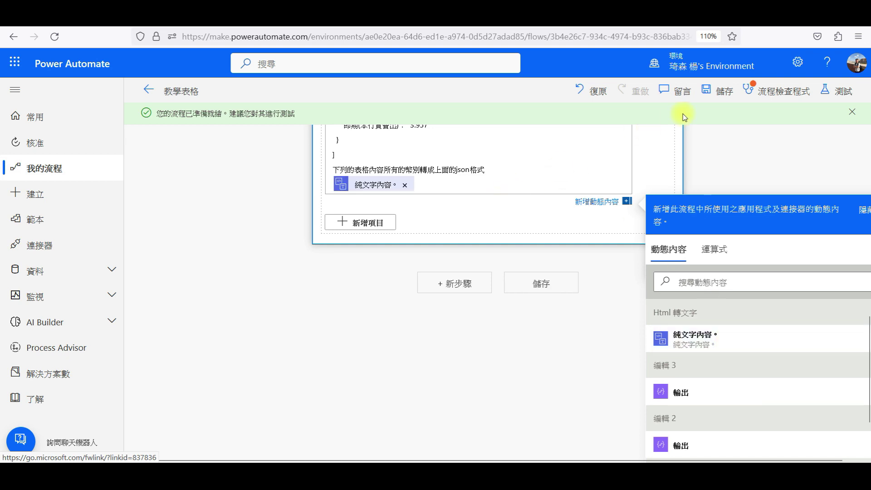
{"action": "left_click", "coordinate": [731, 94]}
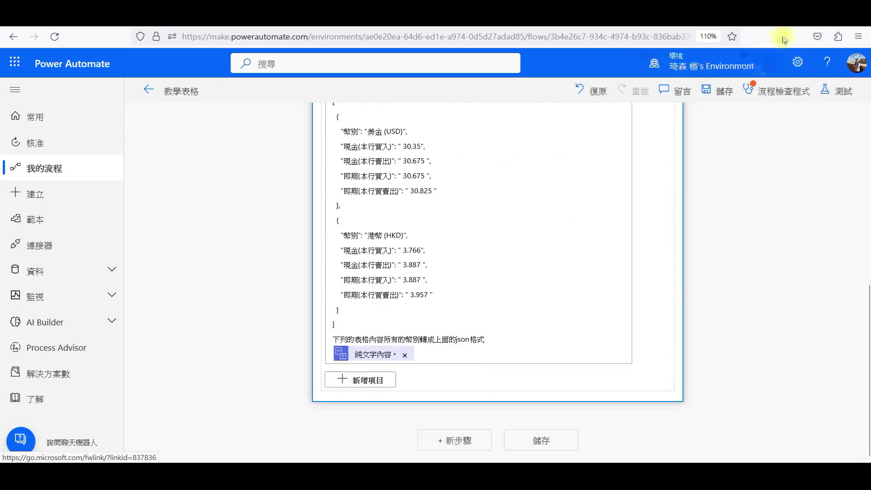
{"action": "left_click", "coordinate": [724, 94]}
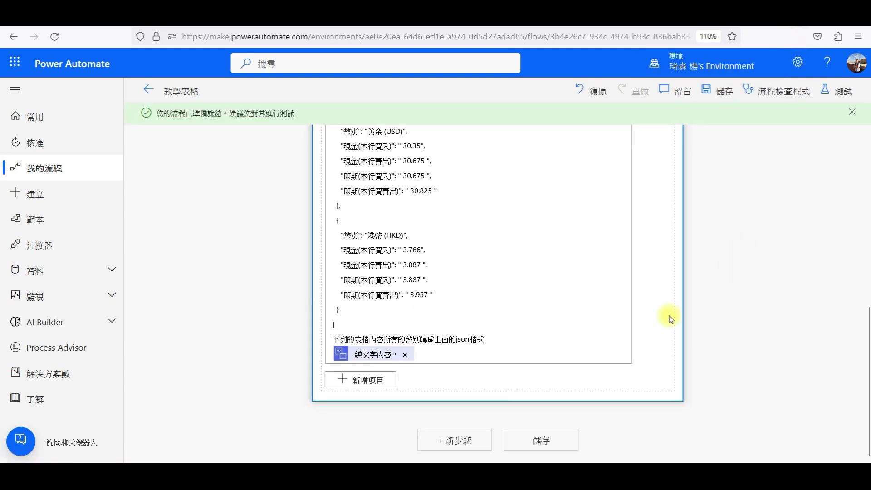
- Add a Data Operations 編輯 (Compose) step after the chatgpt step
{"action": "left_click", "coordinate": [450, 440]}
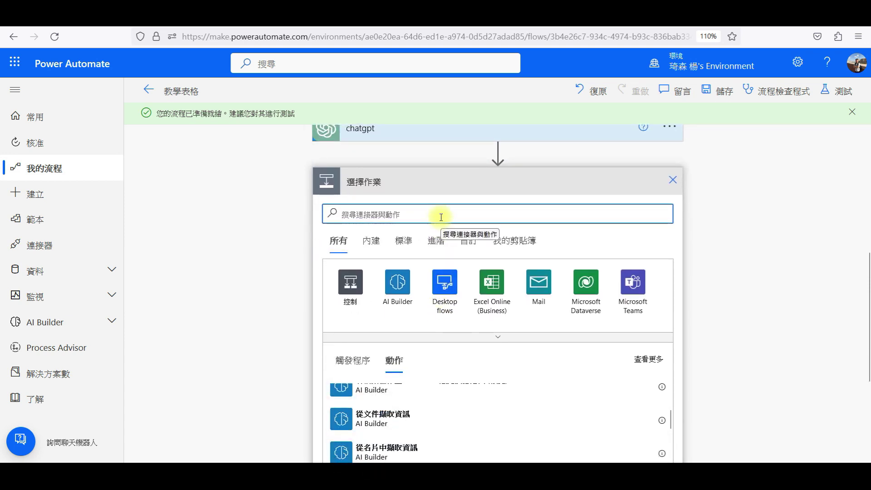
{"action": "type", "text": "編輯"}
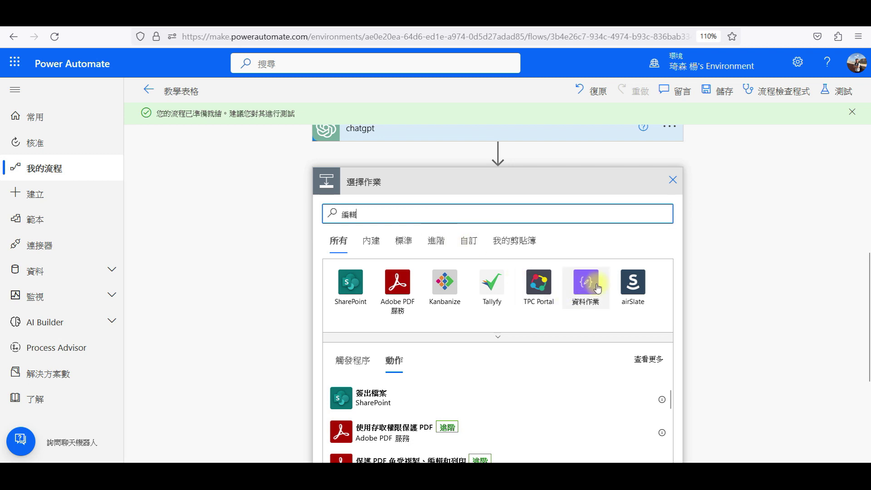
{"action": "left_click", "coordinate": [589, 285]}
{"action": "scroll", "coordinate": [431, 273], "scroll_direction": "down", "scroll_amount": 2}
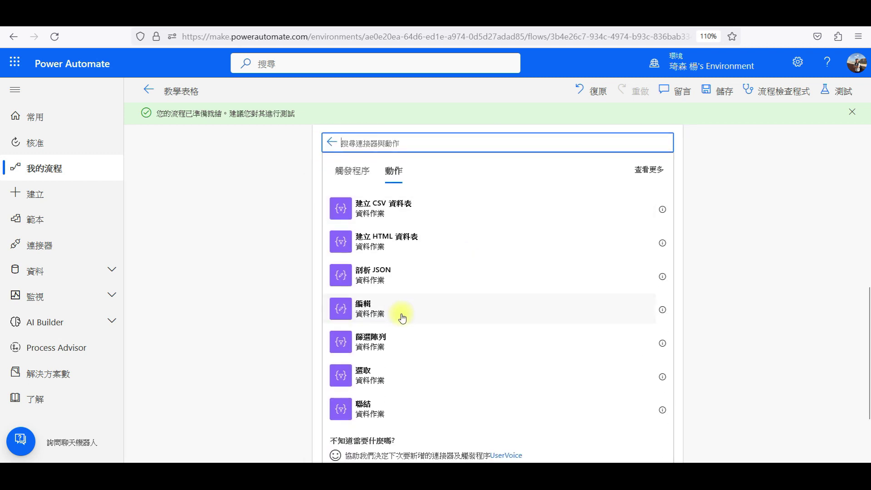
{"action": "left_click", "coordinate": [401, 312]}
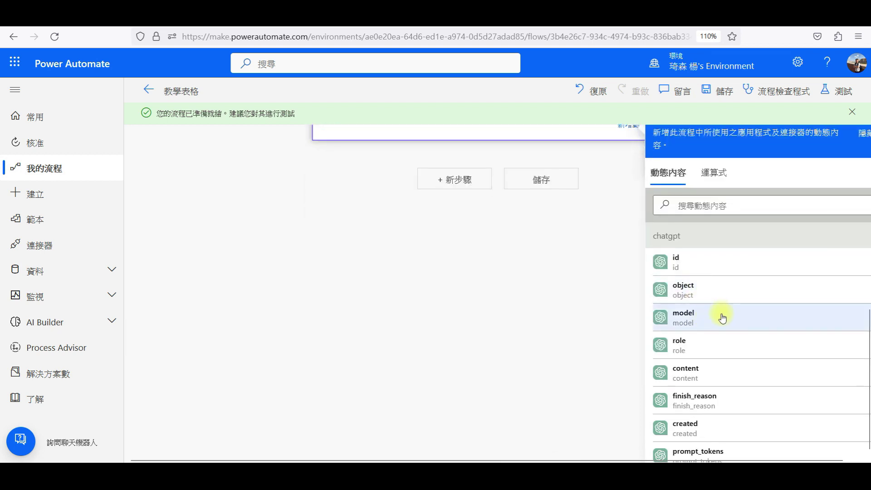
- Feed the chatgpt content into 編輯 4, wrapping it in an Apply to each loop over choices
{"action": "scroll", "coordinate": [757, 345], "scroll_direction": "down", "scroll_amount": 3}
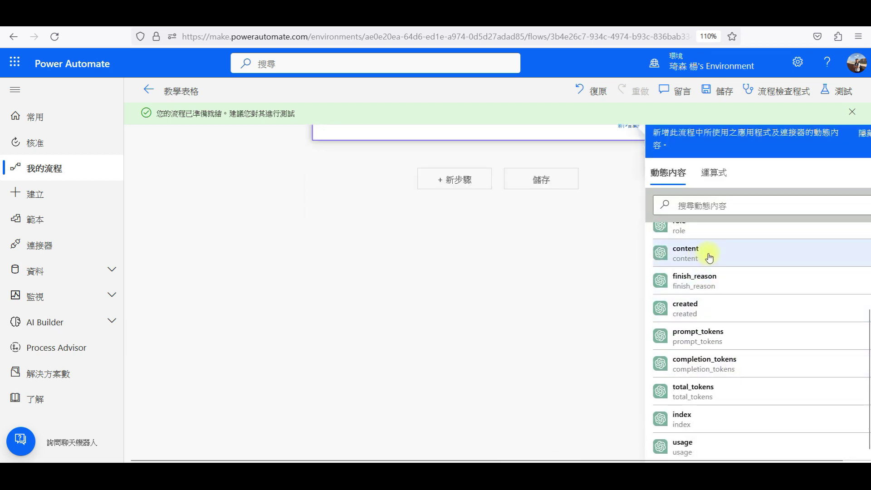
{"action": "scroll", "coordinate": [715, 334], "scroll_direction": "down", "scroll_amount": 2}
{"action": "scroll", "coordinate": [717, 334], "scroll_direction": "down", "scroll_amount": 1}
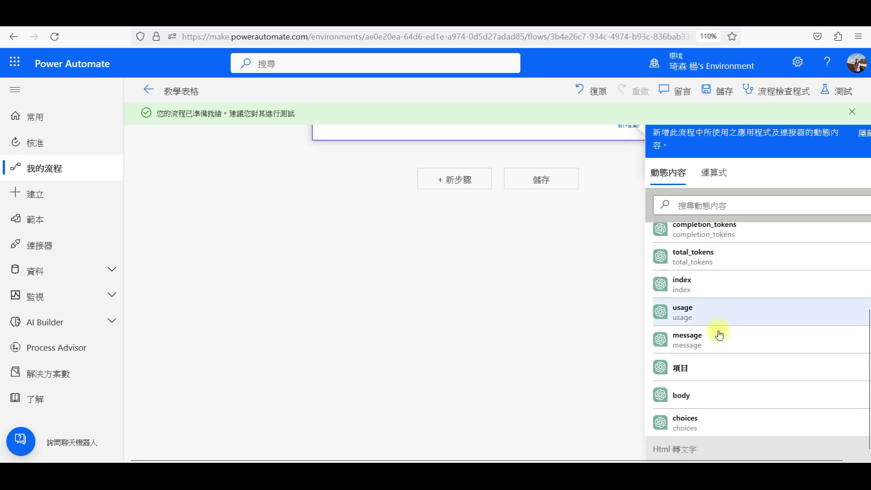
{"action": "scroll", "coordinate": [719, 335], "scroll_direction": "down", "scroll_amount": 1}
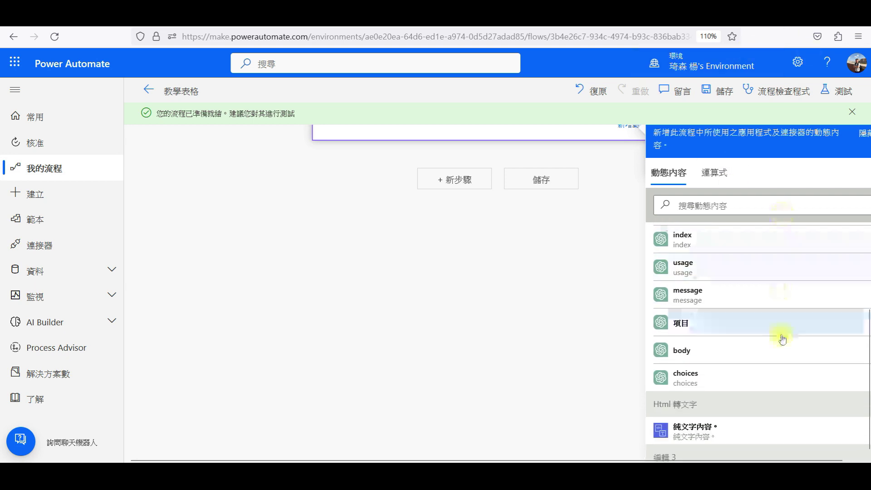
{"action": "scroll", "coordinate": [780, 335], "scroll_direction": "up", "scroll_amount": 1}
{"action": "scroll", "coordinate": [780, 336], "scroll_direction": "up", "scroll_amount": 1}
{"action": "scroll", "coordinate": [782, 338], "scroll_direction": "up", "scroll_amount": 1}
{"action": "scroll", "coordinate": [782, 335], "scroll_direction": "up", "scroll_amount": 1}
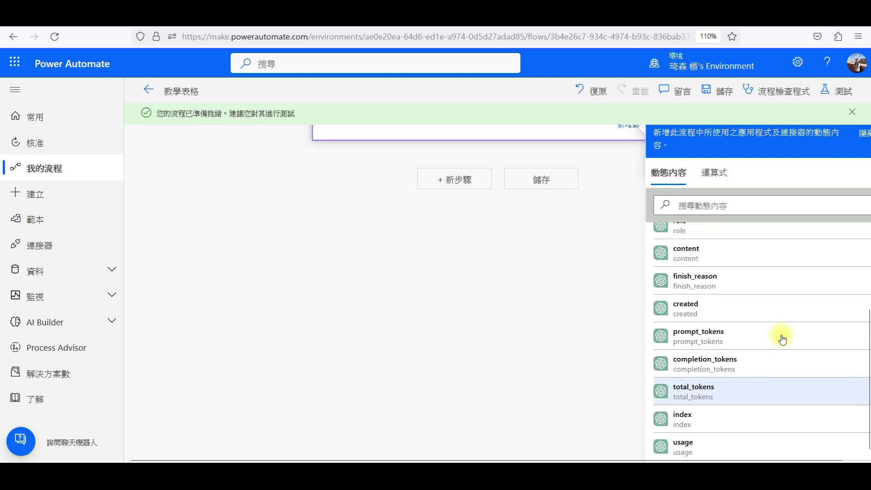
{"action": "left_click", "coordinate": [744, 259]}
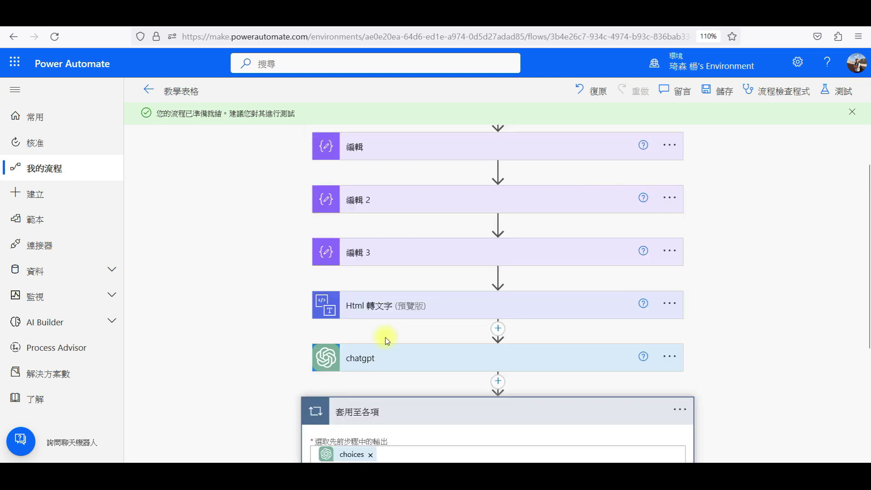
- Check 編輯 4's input, then save and test-run the flow using a recent trigger run
{"action": "left_click", "coordinate": [412, 353]}
{"action": "scroll", "coordinate": [590, 297], "scroll_direction": "up", "scroll_amount": 3}
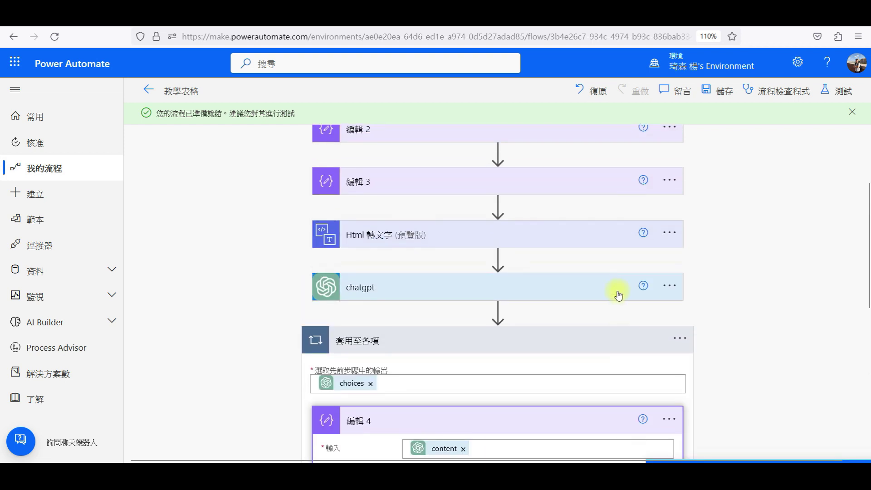
{"action": "scroll", "coordinate": [799, 154], "scroll_direction": "up", "scroll_amount": 2}
{"action": "left_click", "coordinate": [837, 93]}
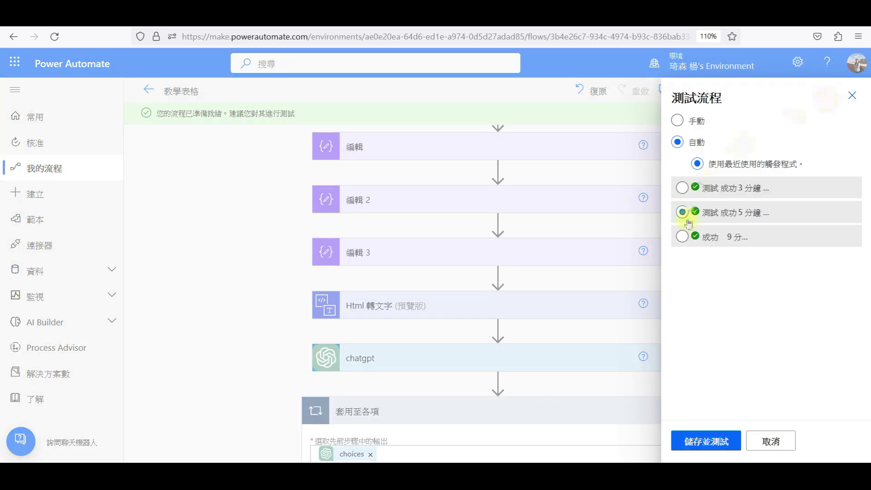
{"action": "left_click", "coordinate": [698, 437]}
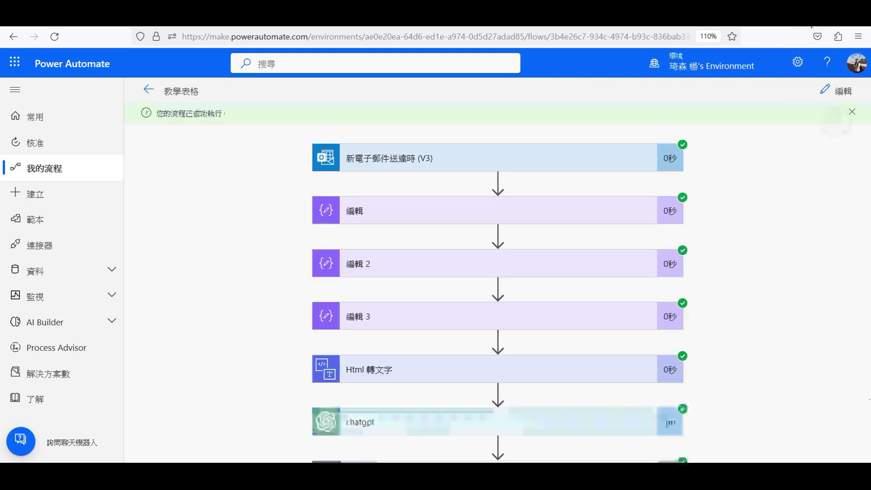
- Expand the 套用至各項 loop's run details and show 編輯 4's input and output
{"action": "scroll", "coordinate": [578, 340], "scroll_direction": "down", "scroll_amount": 2}
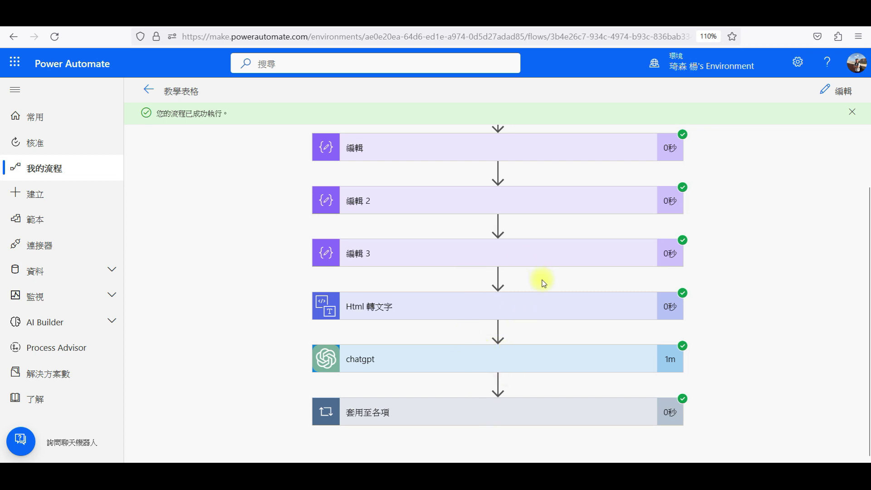
{"action": "left_click", "coordinate": [489, 414]}
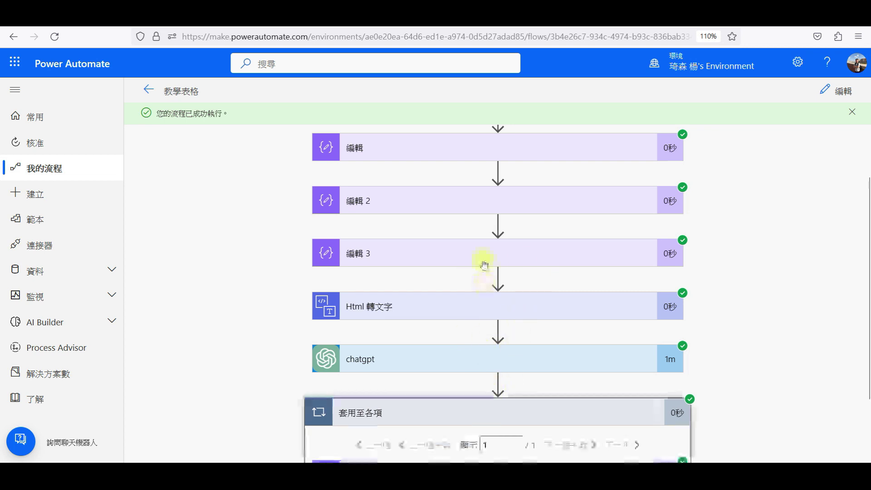
{"action": "scroll", "coordinate": [483, 263], "scroll_direction": "down", "scroll_amount": 2}
{"action": "left_click", "coordinate": [465, 396]}
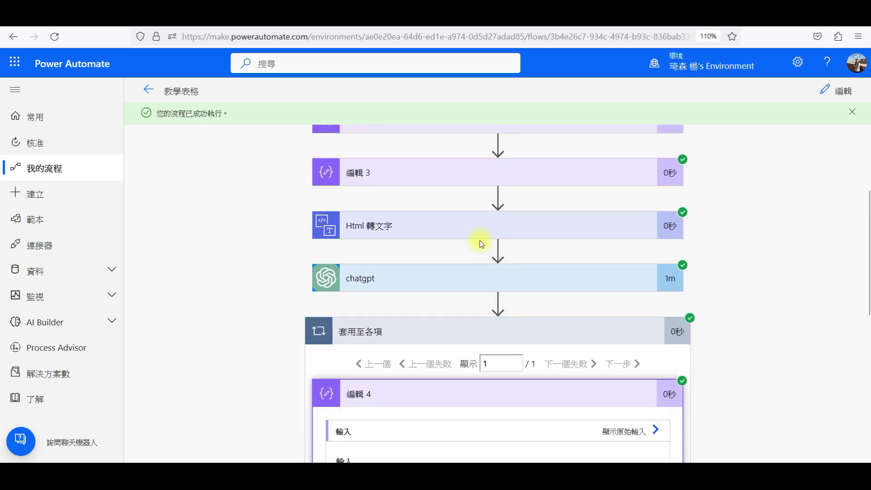
{"action": "scroll", "coordinate": [476, 239], "scroll_direction": "down", "scroll_amount": 5}
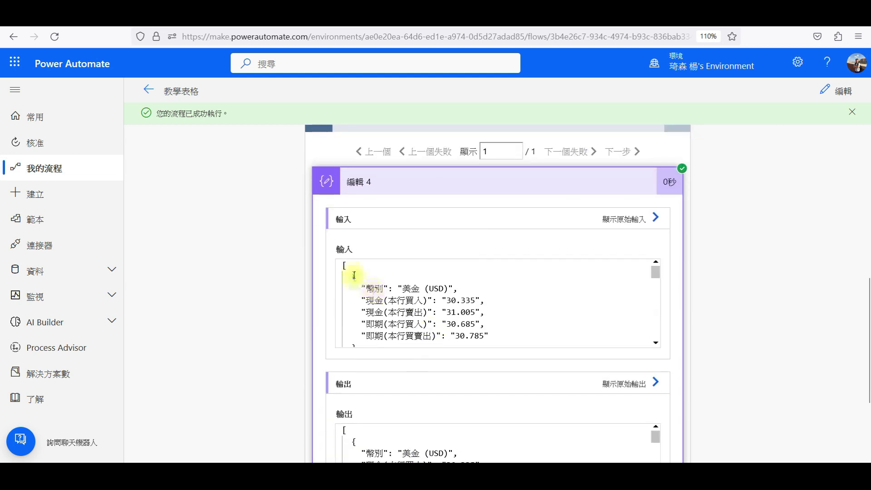
- Review 編輯 4's input and output exchange-rate JSON
{"action": "left_click_drag", "start_coordinate": [353, 270], "coordinate": [473, 317]}
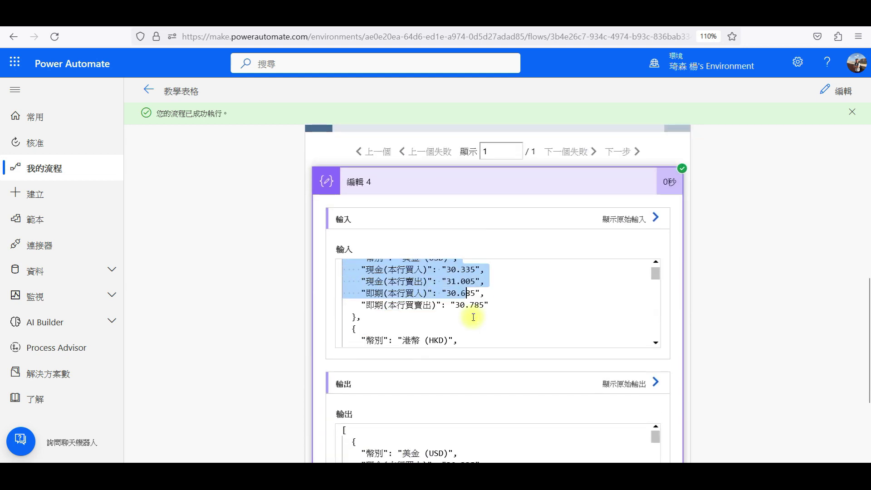
{"action": "scroll", "coordinate": [474, 312], "scroll_direction": "down", "scroll_amount": 3}
{"action": "scroll", "coordinate": [474, 313], "scroll_direction": "down", "scroll_amount": 3}
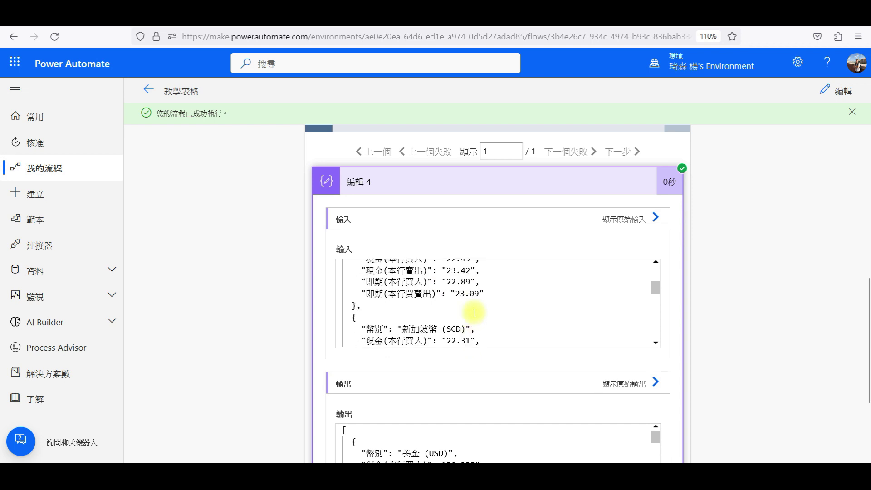
{"action": "scroll", "coordinate": [474, 312], "scroll_direction": "down", "scroll_amount": 3}
{"action": "scroll", "coordinate": [474, 312], "scroll_direction": "down", "scroll_amount": 3}
{"action": "scroll", "coordinate": [474, 312], "scroll_direction": "down", "scroll_amount": 3}
{"action": "scroll", "coordinate": [474, 312], "scroll_direction": "down", "scroll_amount": 3}
{"action": "scroll", "coordinate": [474, 313], "scroll_direction": "down", "scroll_amount": 3}
{"action": "scroll", "coordinate": [474, 313], "scroll_direction": "down", "scroll_amount": 2}
{"action": "scroll", "coordinate": [474, 313], "scroll_direction": "down", "scroll_amount": 2}
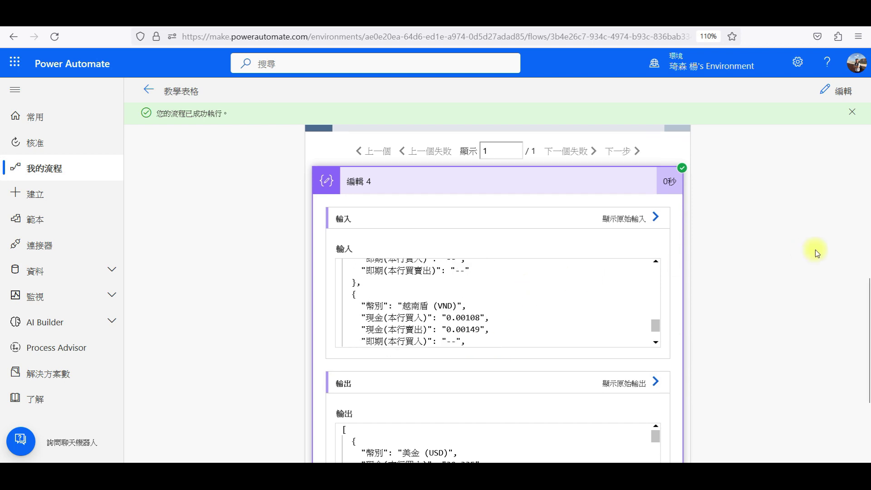
{"action": "scroll", "coordinate": [815, 250], "scroll_direction": "down", "scroll_amount": 3}
{"action": "scroll", "coordinate": [502, 302], "scroll_direction": "down", "scroll_amount": 3}
{"action": "scroll", "coordinate": [500, 311], "scroll_direction": "down", "scroll_amount": 3}
{"action": "scroll", "coordinate": [500, 311], "scroll_direction": "down", "scroll_amount": 3}
{"action": "scroll", "coordinate": [500, 311], "scroll_direction": "down", "scroll_amount": 3}
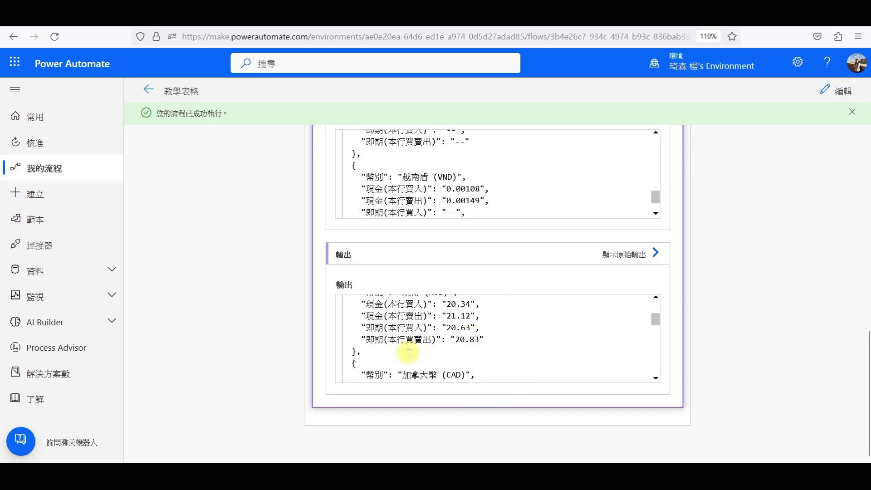
{"action": "scroll", "coordinate": [406, 351], "scroll_direction": "down", "scroll_amount": 2}
{"action": "scroll", "coordinate": [505, 335], "scroll_direction": "down", "scroll_amount": 3}
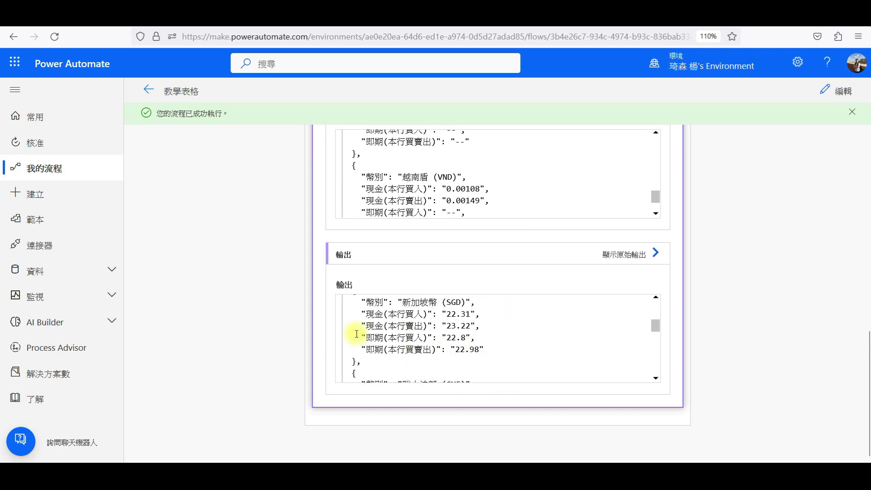
{"action": "scroll", "coordinate": [500, 355], "scroll_direction": "down", "scroll_amount": 2}
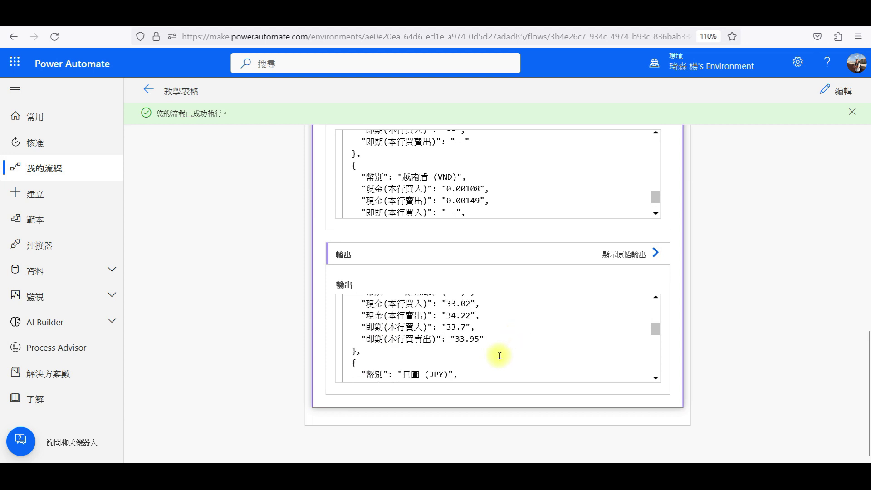
{"action": "scroll", "coordinate": [499, 355], "scroll_direction": "down", "scroll_amount": 2}
{"action": "scroll", "coordinate": [500, 352], "scroll_direction": "down", "scroll_amount": 2}
{"action": "scroll", "coordinate": [499, 352], "scroll_direction": "down", "scroll_amount": 3}
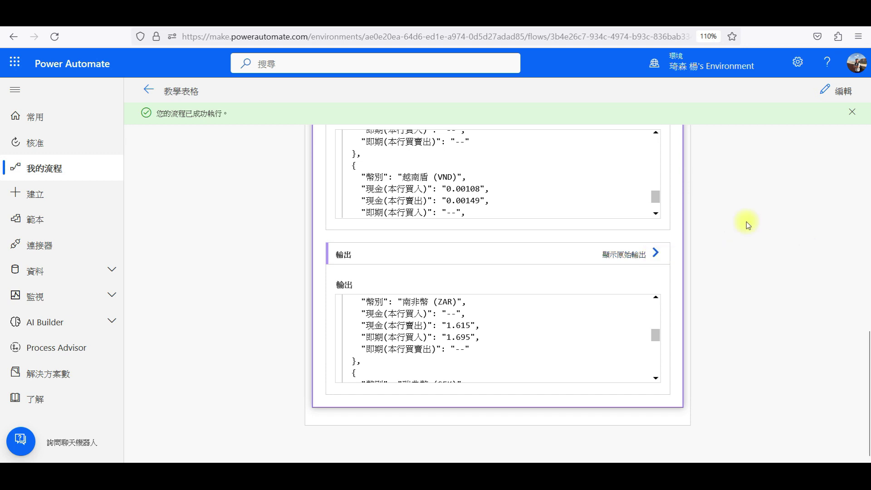
{"action": "scroll", "coordinate": [714, 277], "scroll_direction": "up", "scroll_amount": 4}
{"action": "scroll", "coordinate": [715, 277], "scroll_direction": "up", "scroll_amount": 5}
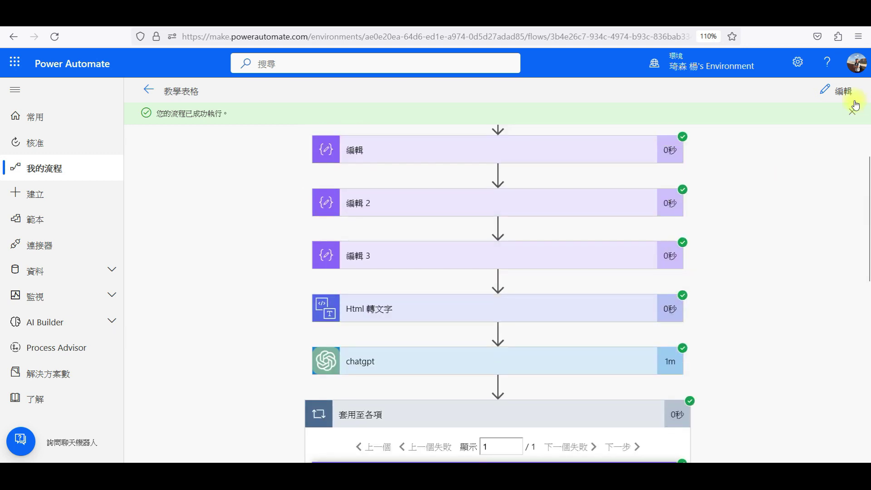
{"action": "left_click", "coordinate": [842, 94]}
- Add a 資料作業 剖析 JSON action after 編輯 4 inside the loop
{"action": "scroll", "coordinate": [725, 191], "scroll_direction": "down", "scroll_amount": 3}
{"action": "scroll", "coordinate": [658, 263], "scroll_direction": "down", "scroll_amount": 2}
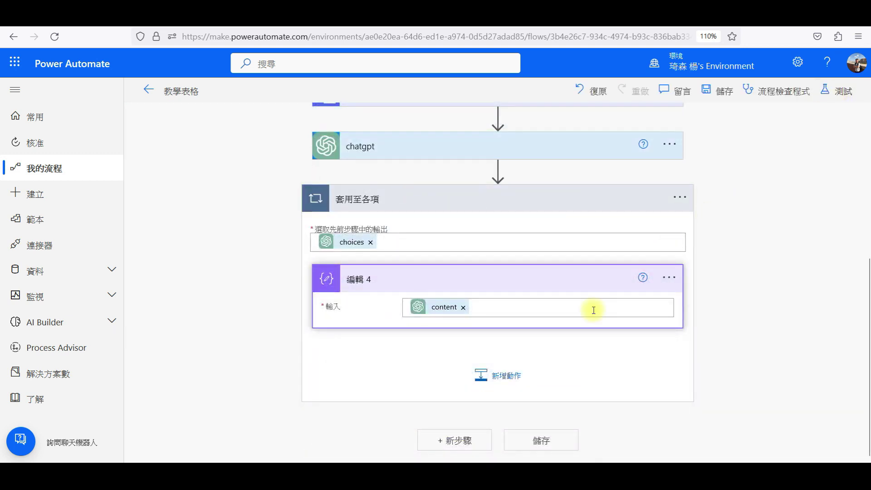
{"action": "left_click", "coordinate": [492, 371]}
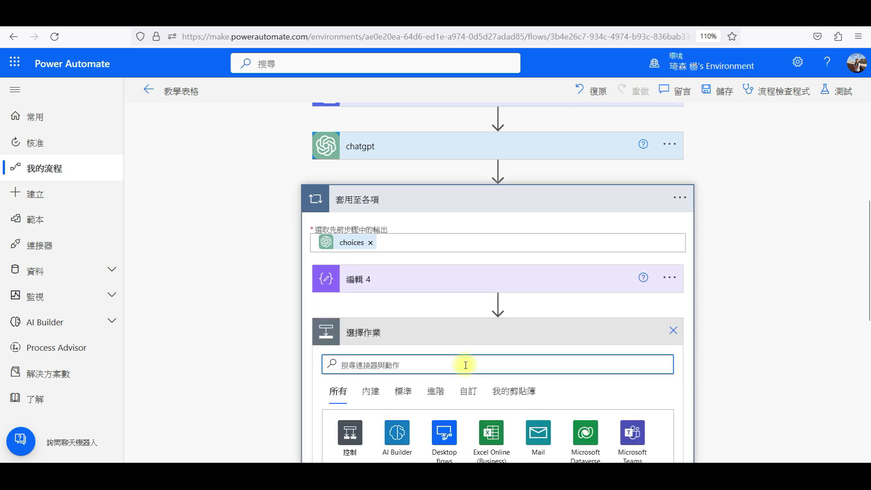
{"action": "type", "text": "資mdj"}
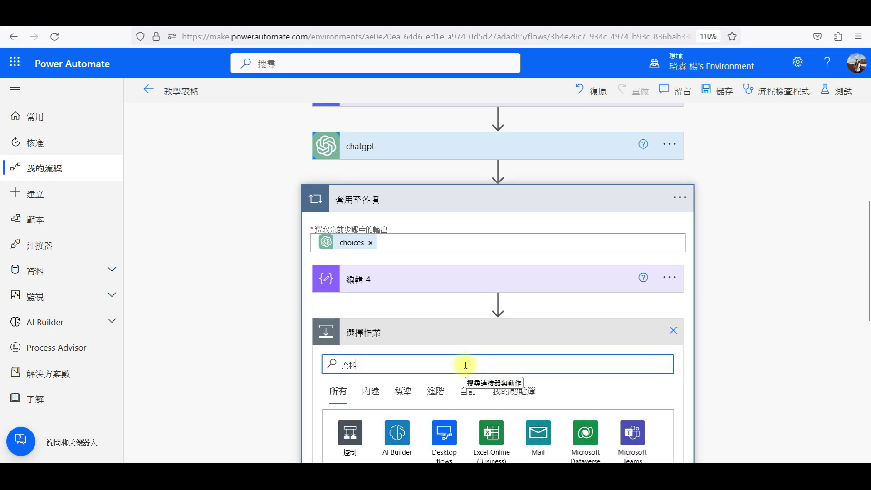
{"action": "scroll", "coordinate": [499, 408], "scroll_direction": "down", "scroll_amount": 2}
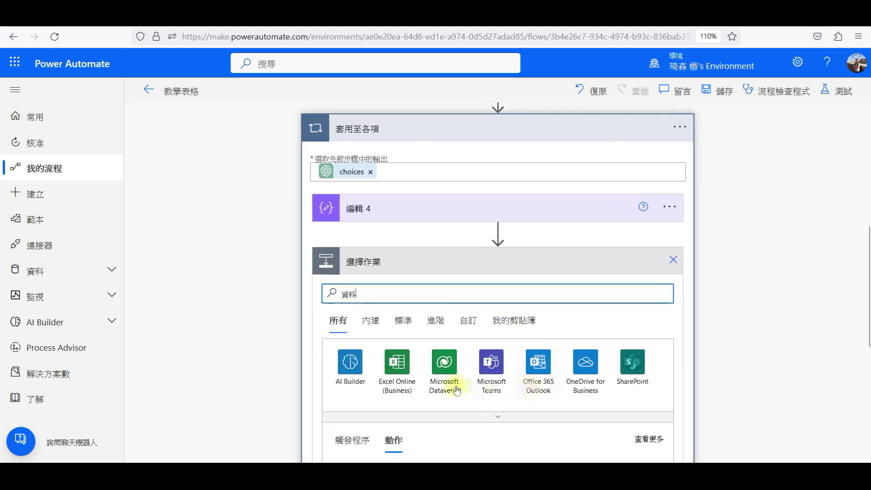
{"action": "type", "text": "作"}
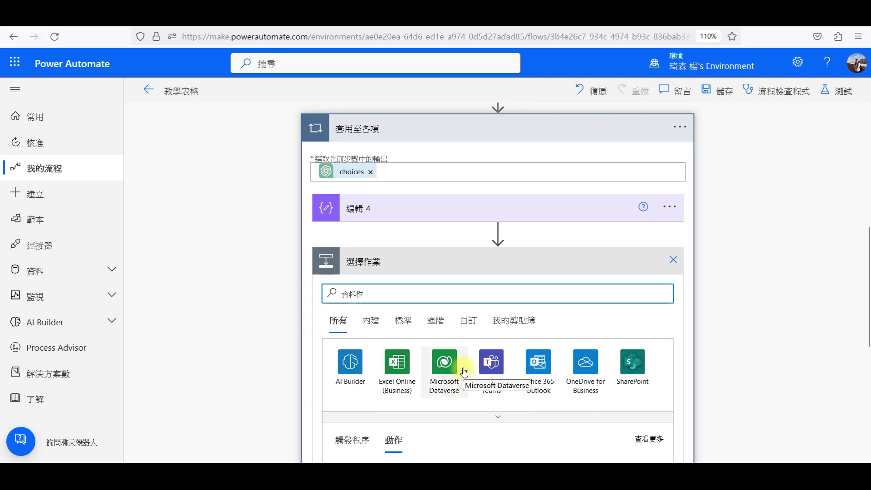
{"action": "left_click", "coordinate": [356, 365]}
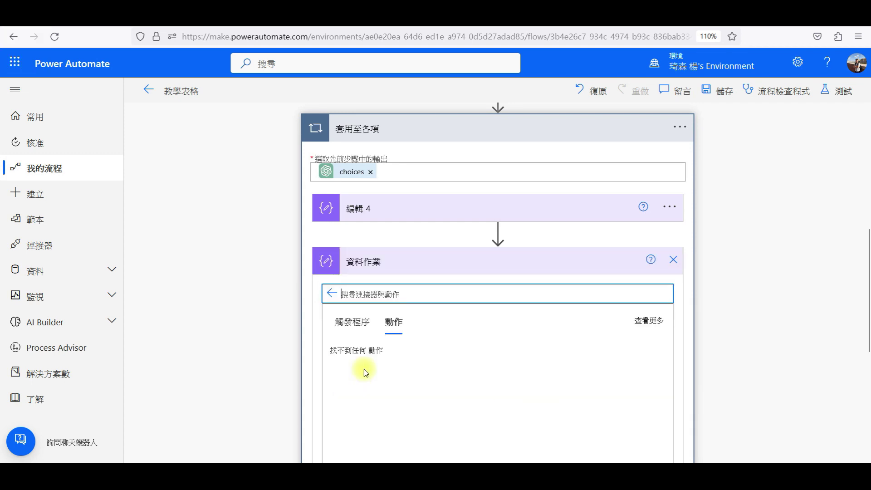
{"action": "scroll", "coordinate": [376, 350], "scroll_direction": "down", "scroll_amount": 2}
{"action": "scroll", "coordinate": [386, 336], "scroll_direction": "down", "scroll_amount": 2}
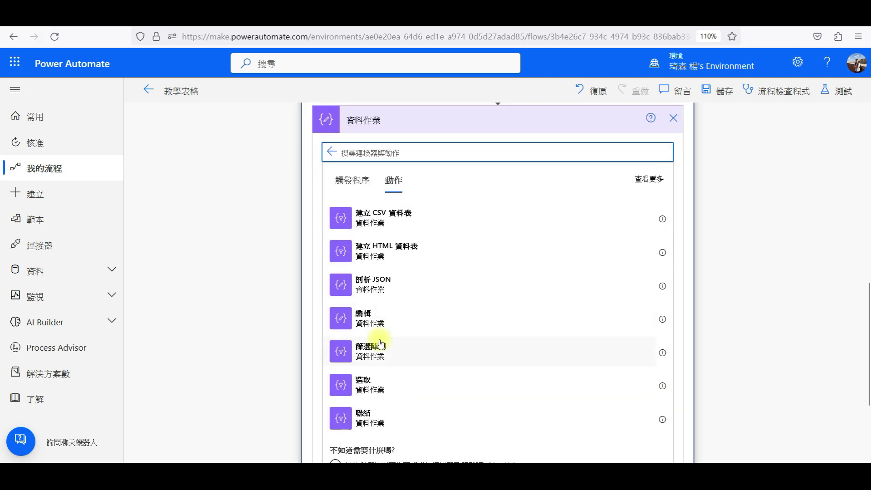
{"action": "left_click", "coordinate": [393, 285]}
- Open the 內容 field's dynamic content list and dismiss it without inserting anything
{"action": "left_click", "coordinate": [435, 191]}
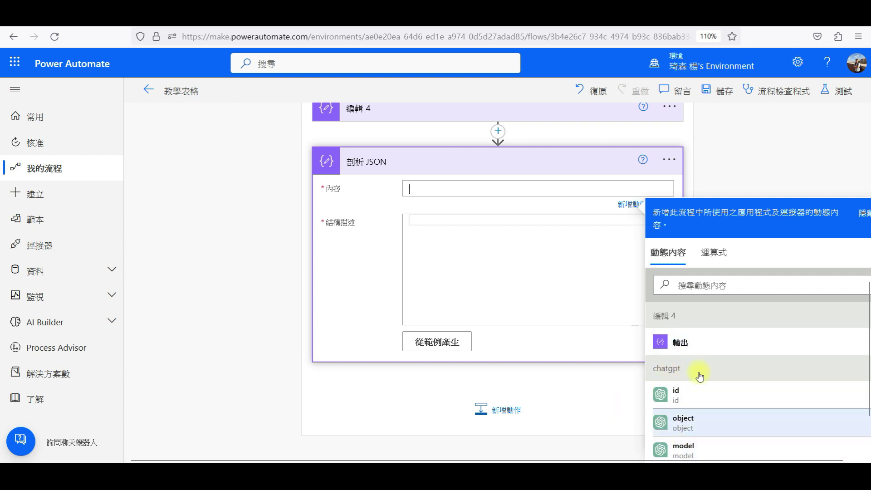
{"action": "left_click", "coordinate": [773, 143]}
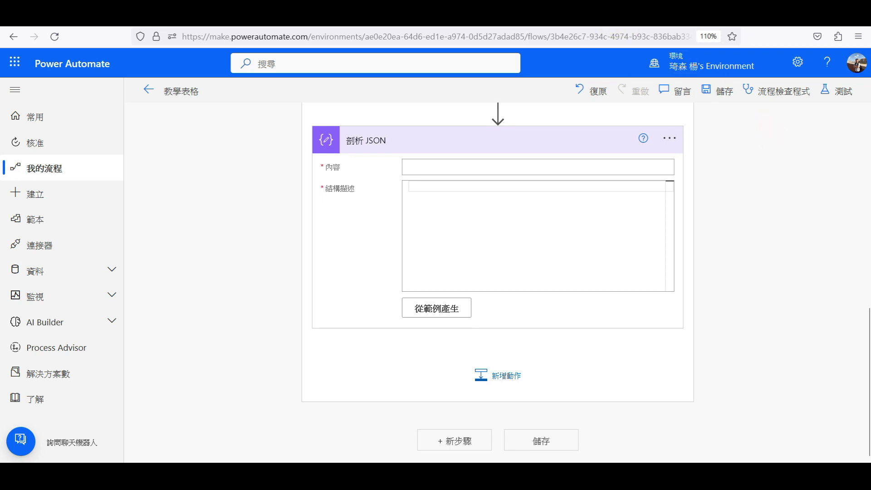
{"action": "left_click", "coordinate": [121, 244]}
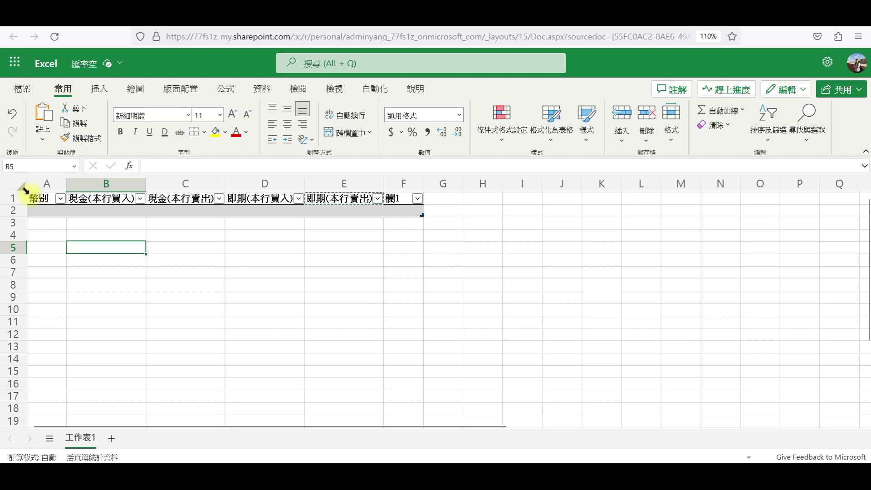
- Select the 幣別 header cell A1 and view the table style choices without changing them
{"action": "left_click", "coordinate": [34, 198]}
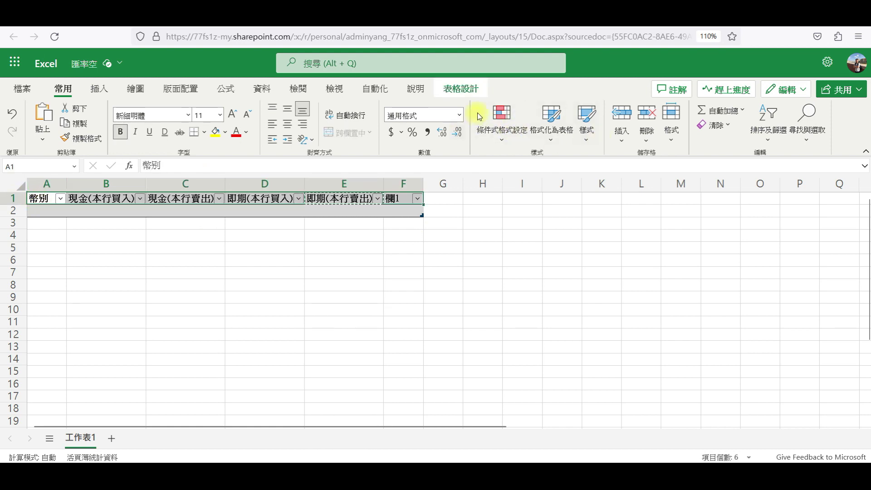
{"action": "left_click", "coordinate": [562, 140]}
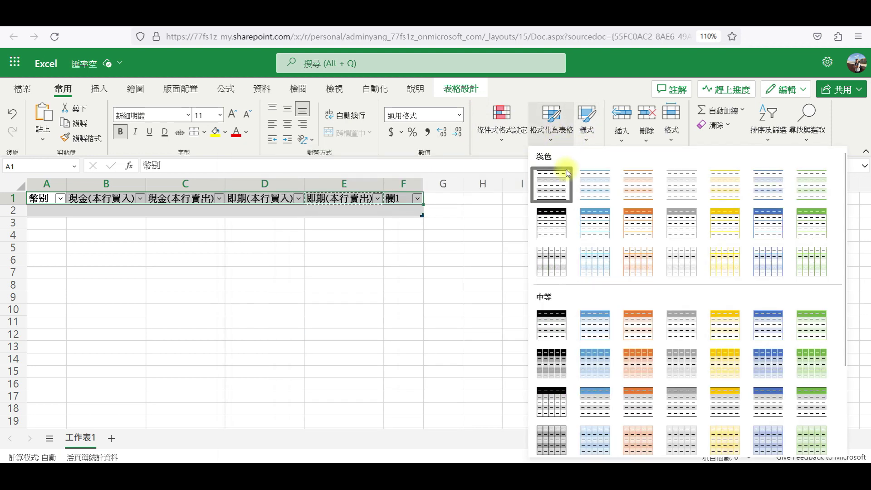
{"action": "left_click", "coordinate": [305, 298]}
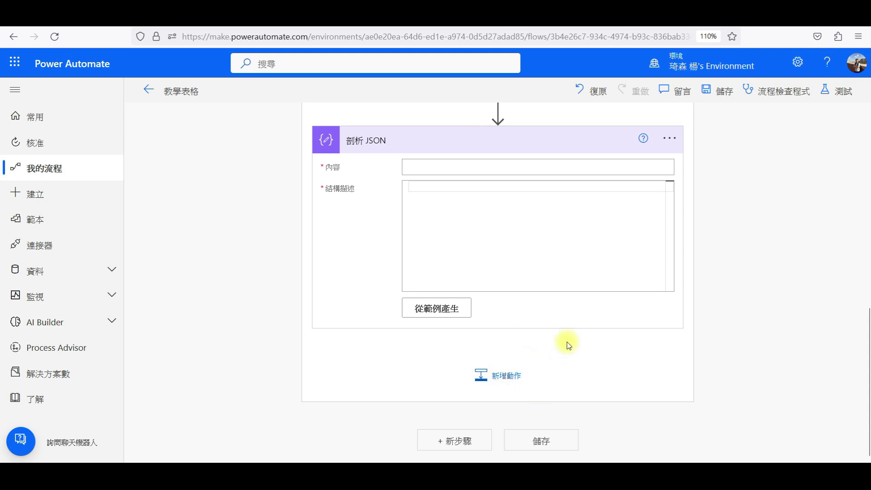
{"action": "scroll", "coordinate": [568, 345], "scroll_direction": "up", "scroll_amount": 3}
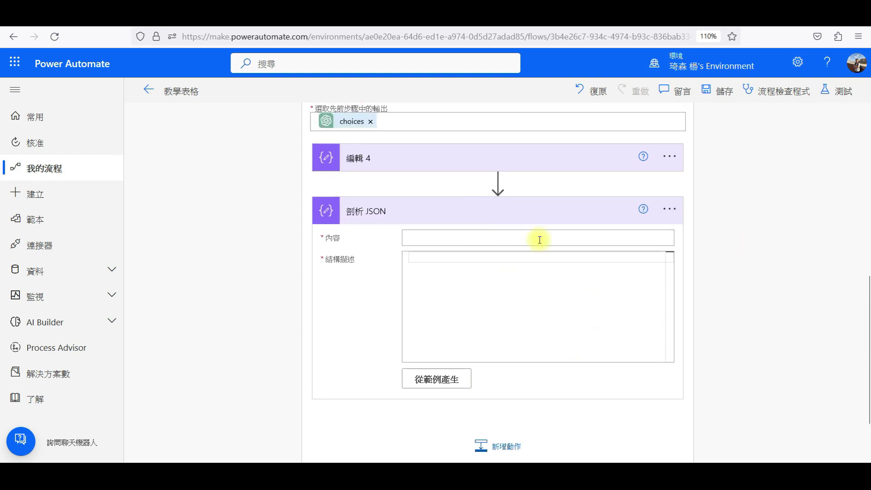
{"action": "scroll", "coordinate": [668, 219], "scroll_direction": "up", "scroll_amount": 3}
{"action": "scroll", "coordinate": [670, 220], "scroll_direction": "up", "scroll_amount": 3}
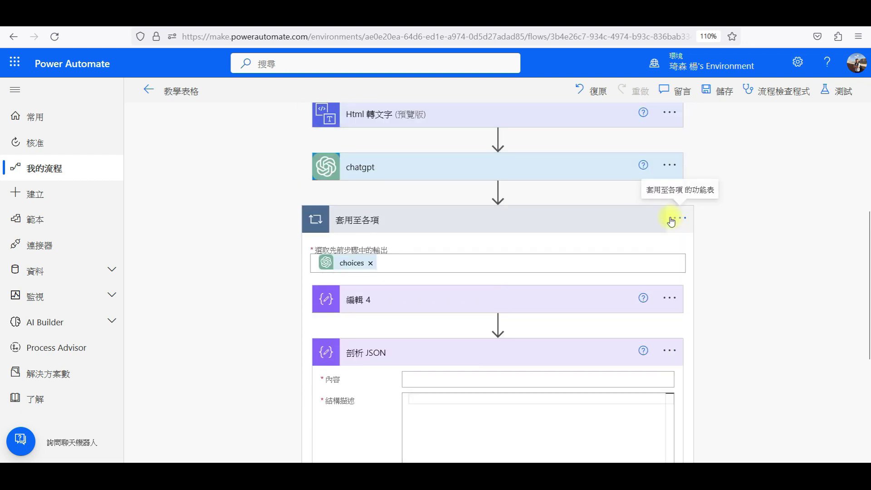
{"action": "scroll", "coordinate": [820, 268], "scroll_direction": "up", "scroll_amount": 6}
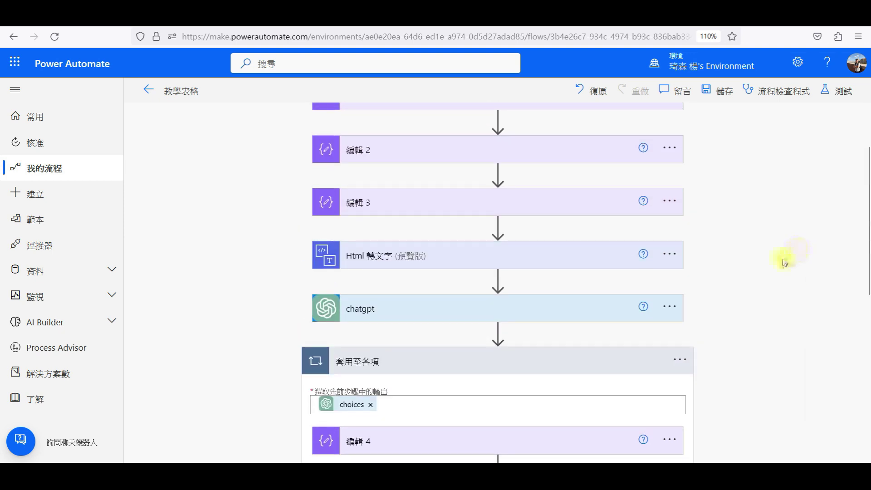
{"action": "scroll", "coordinate": [776, 261], "scroll_direction": "down", "scroll_amount": 5}
{"action": "scroll", "coordinate": [776, 261], "scroll_direction": "down", "scroll_amount": 9}
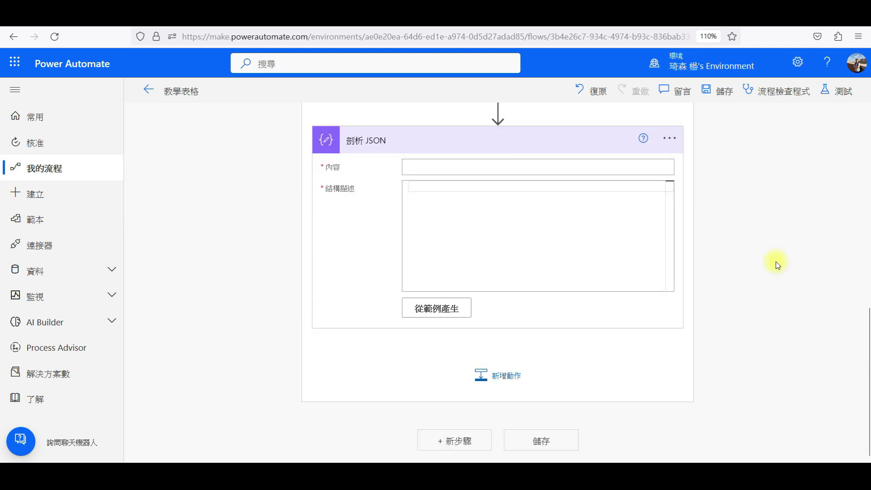